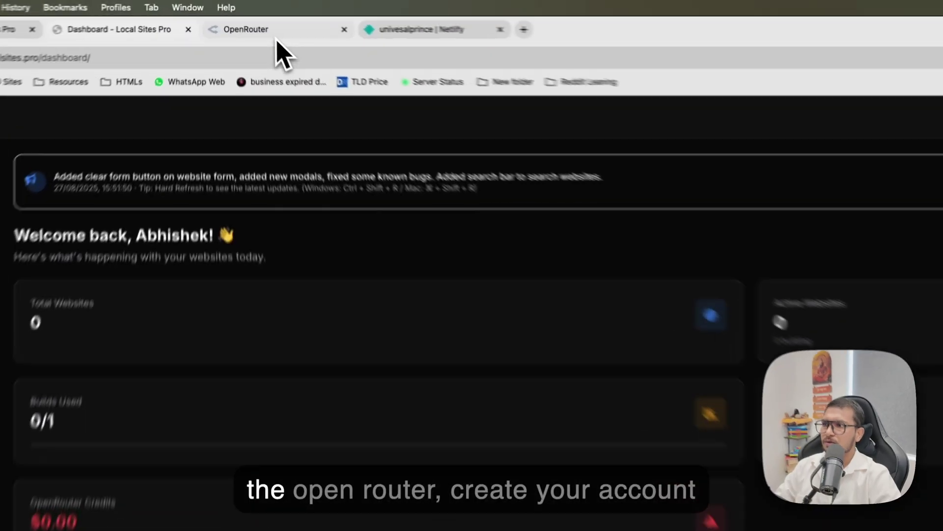
# Create an OpenRouter API key named 'LSP Demo' and copy the generated secret key.
pyautogui.click(253, 18)
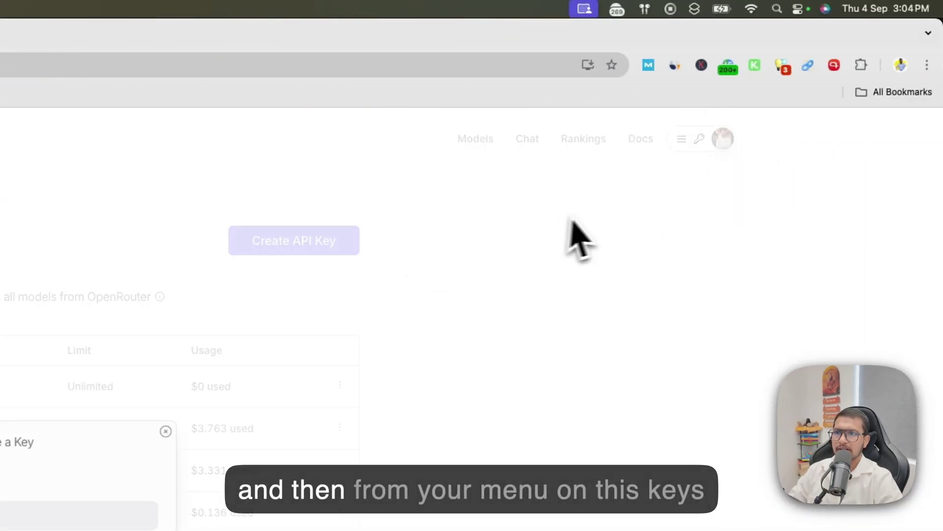
pyautogui.click(721, 142)
pyautogui.click(725, 175)
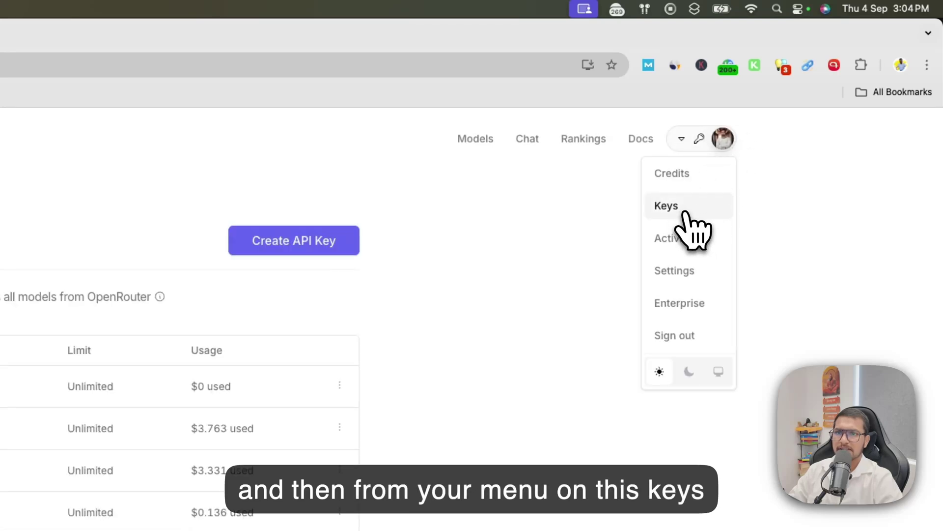
pyautogui.click(258, 239)
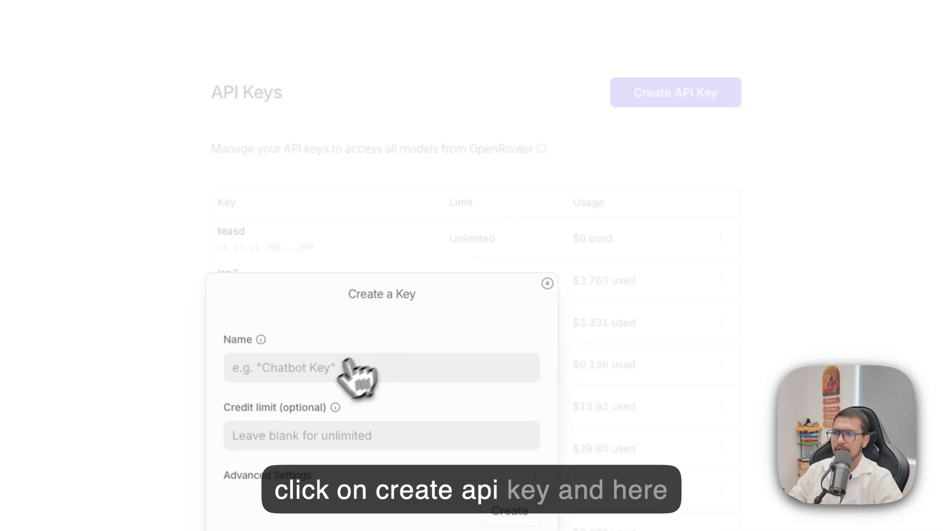
pyautogui.click(323, 371)
pyautogui.write('LSP Dem')
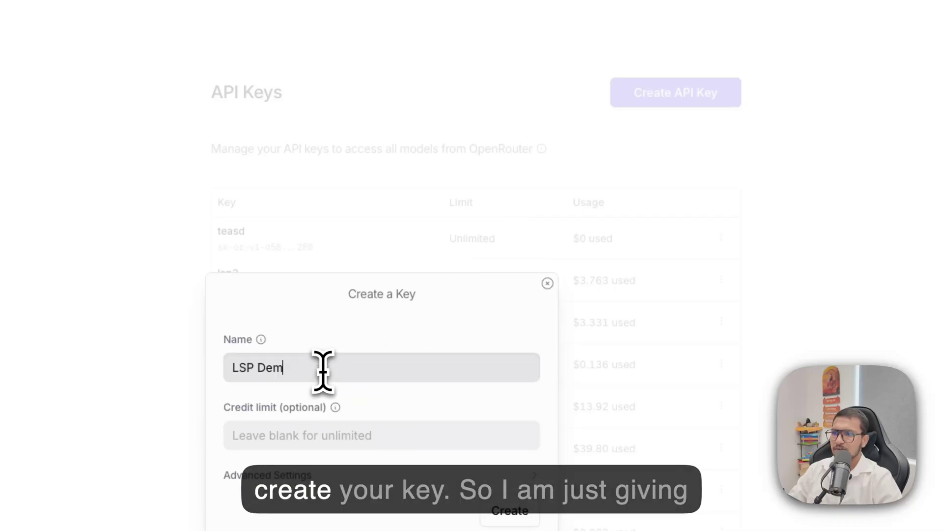
pyautogui.write('o')
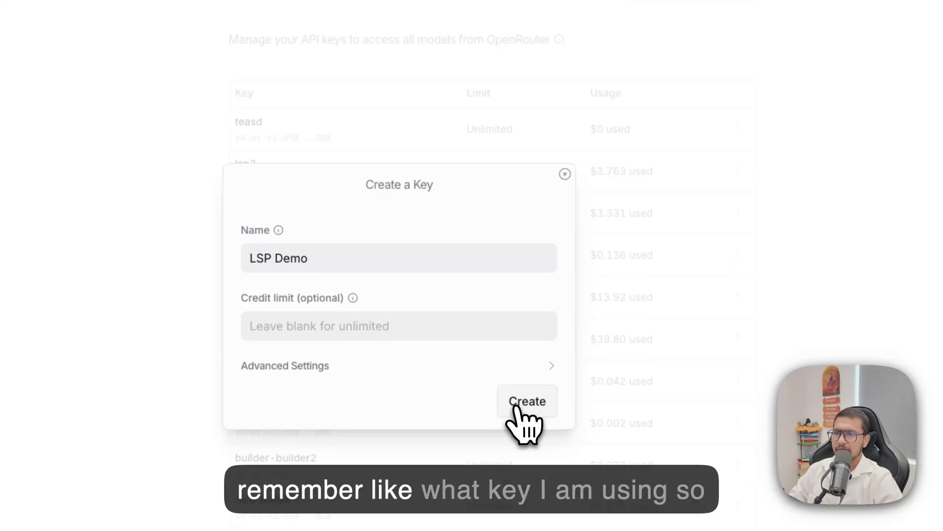
pyautogui.click(521, 422)
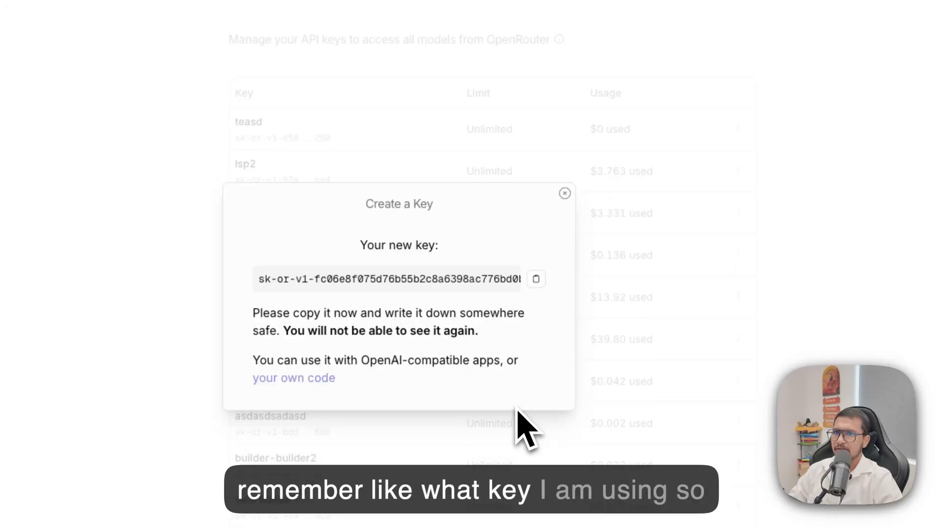
pyautogui.click(536, 279)
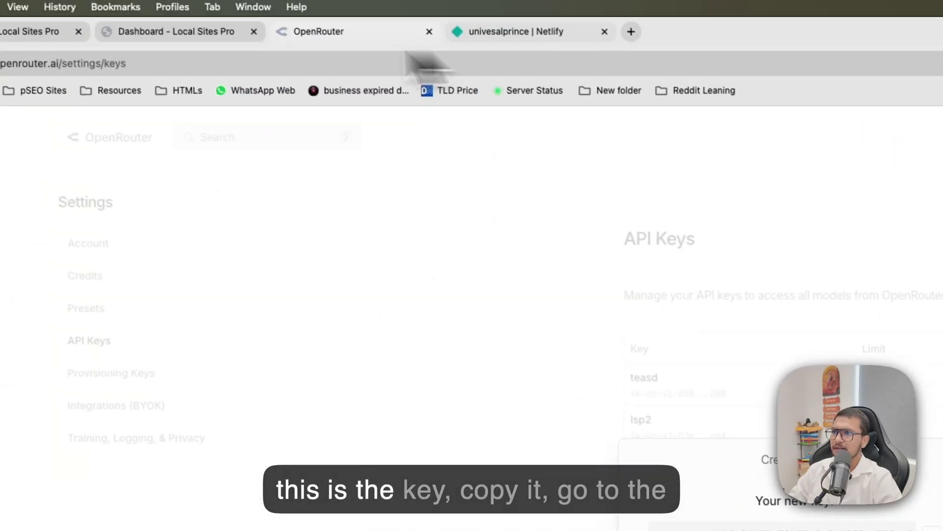
# Replace the stored OpenRouter API key in Local Sites Pro settings with the new key and save it.
pyautogui.click(150, 35)
pyautogui.click(49, 317)
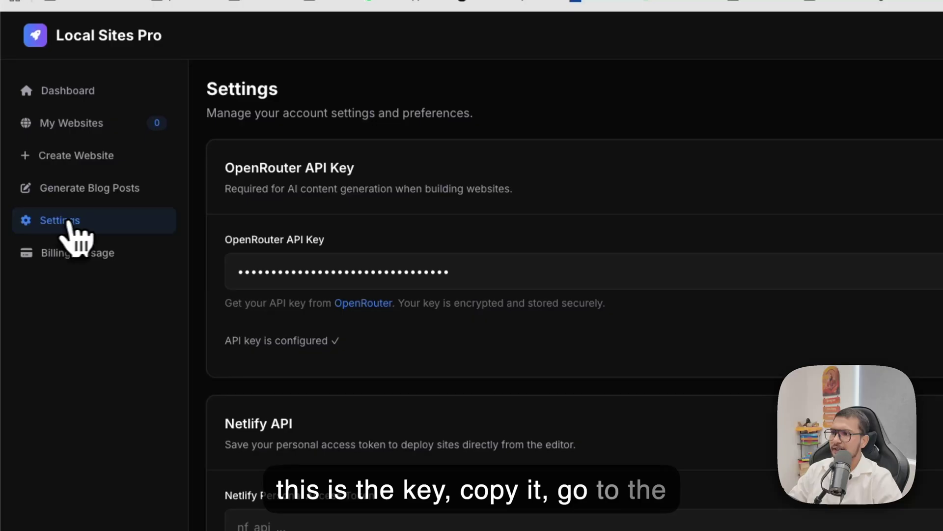
pyautogui.doubleClick(362, 266)
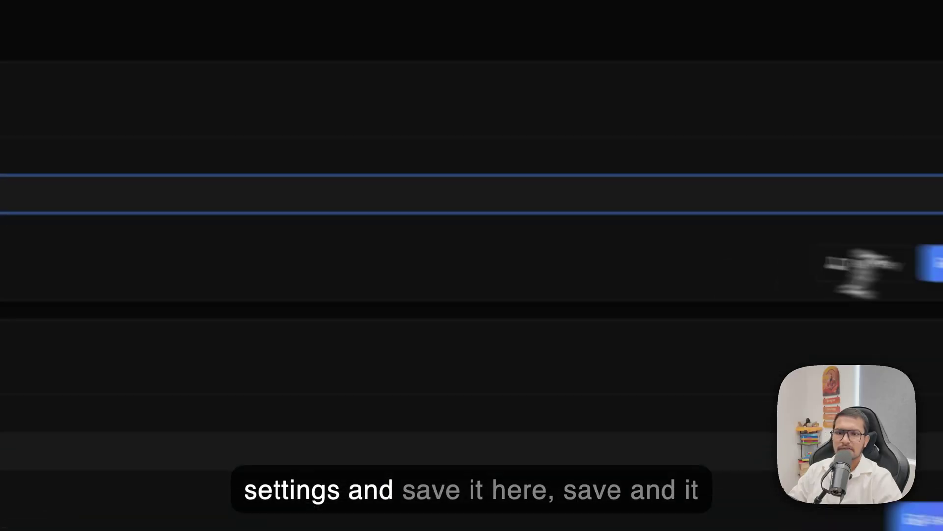
pyautogui.click(942, 352)
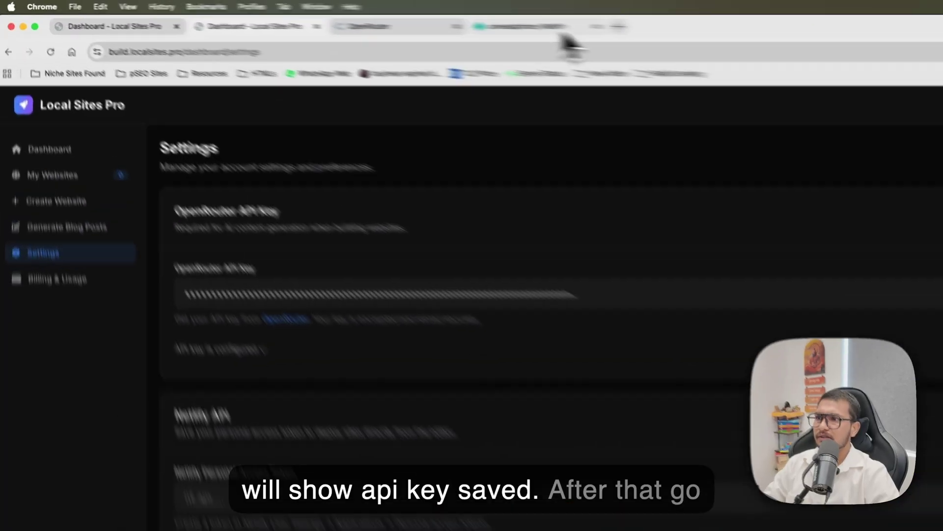
pyautogui.click(361, 17)
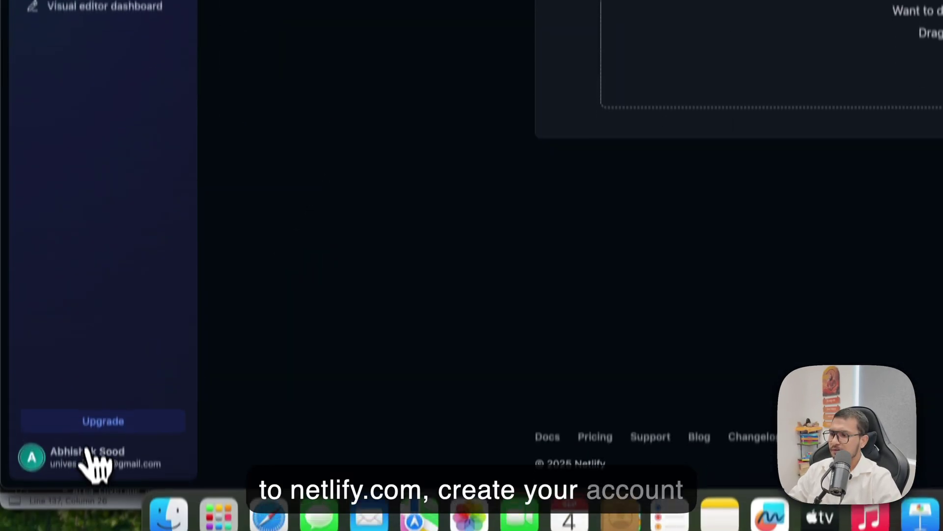
# Generate a Netlify personal access token 'Local Sites Pro' with no expiration and copy it.
pyautogui.click(89, 437)
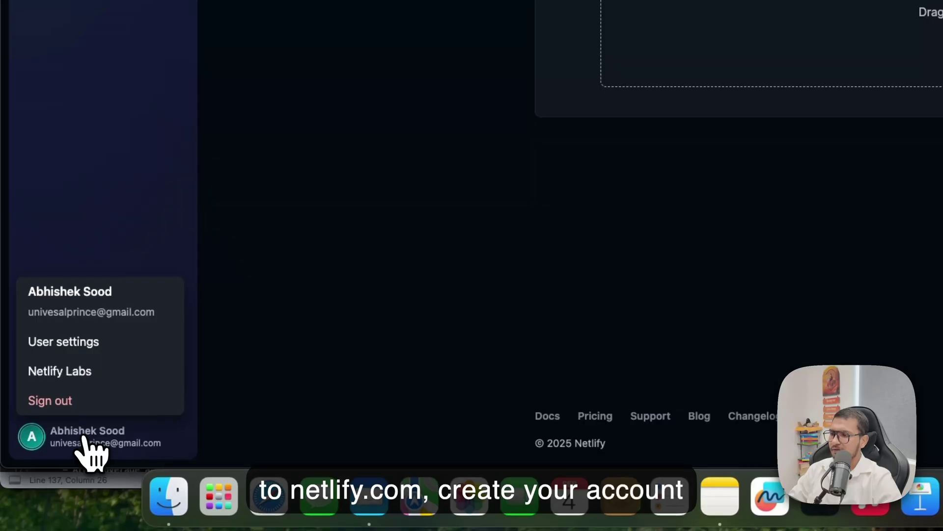
pyautogui.click(77, 344)
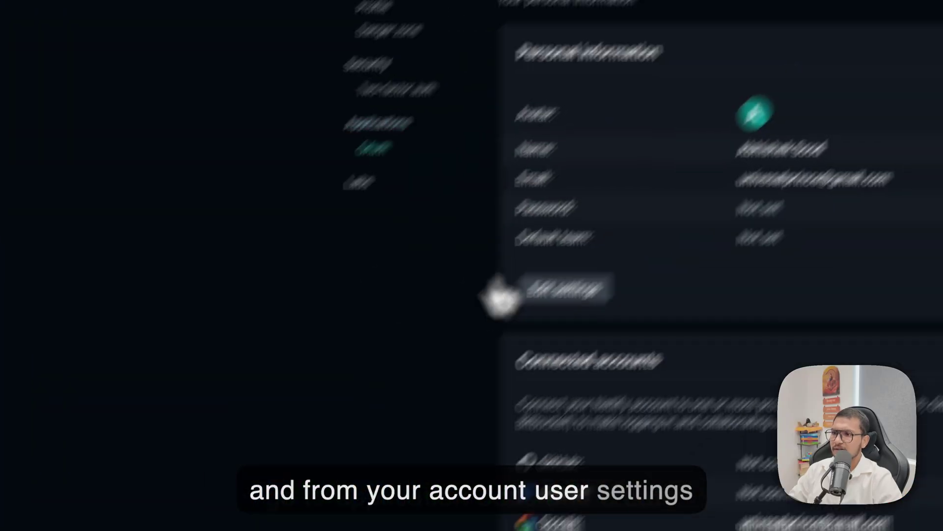
pyautogui.click(293, 233)
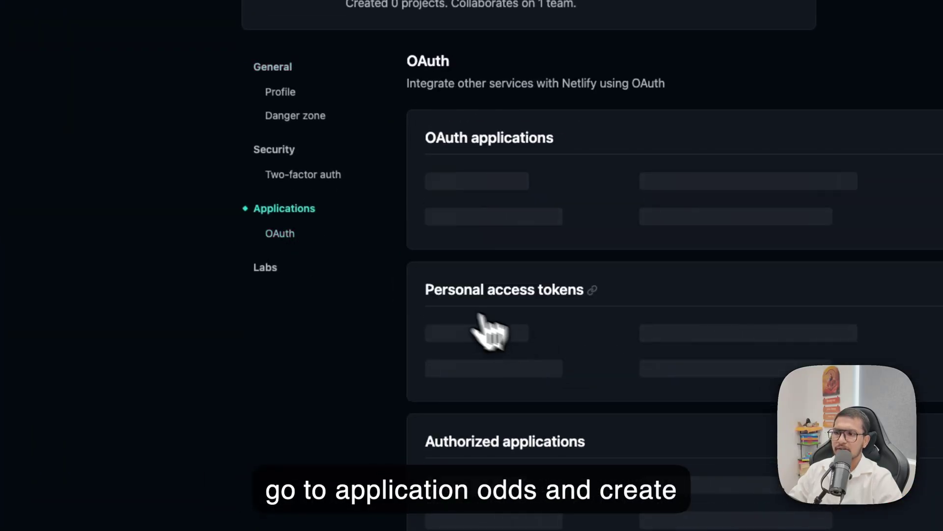
pyautogui.moveTo(438, 300); pyautogui.dragTo(644, 314)
pyautogui.click(483, 383)
pyautogui.click(604, 158)
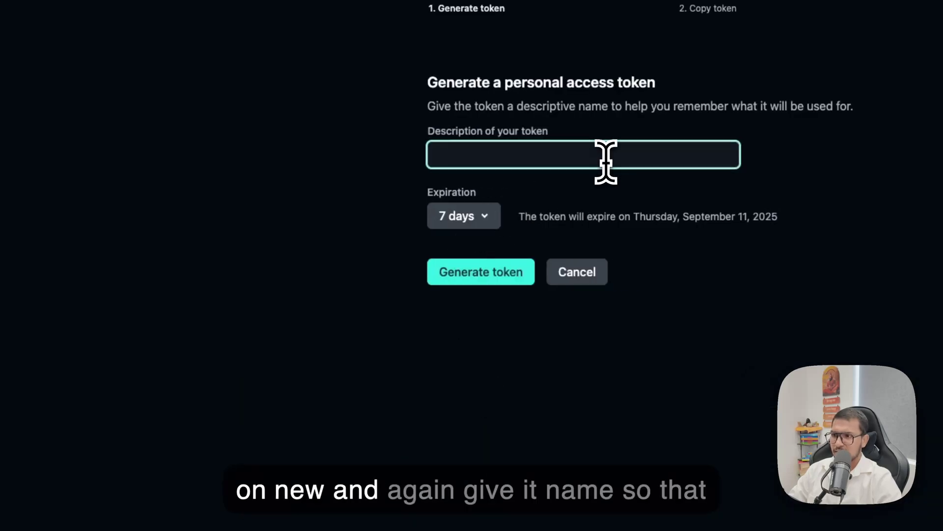
pyautogui.write('Local Sites Pro')
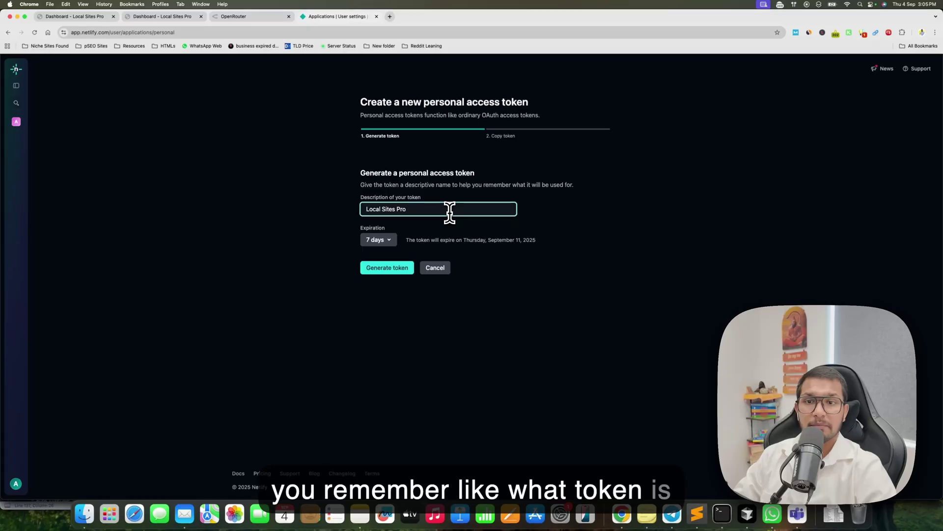
pyautogui.click(378, 240)
pyautogui.click(392, 280)
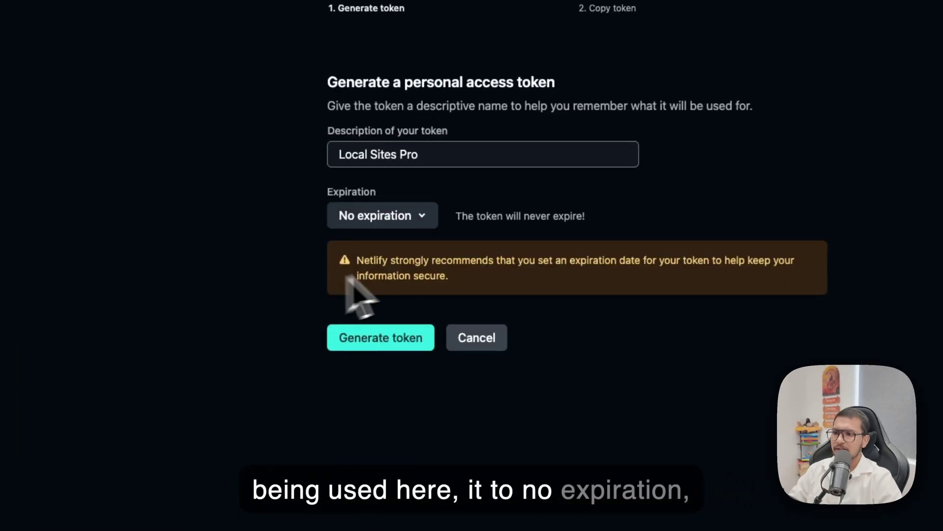
pyautogui.click(388, 341)
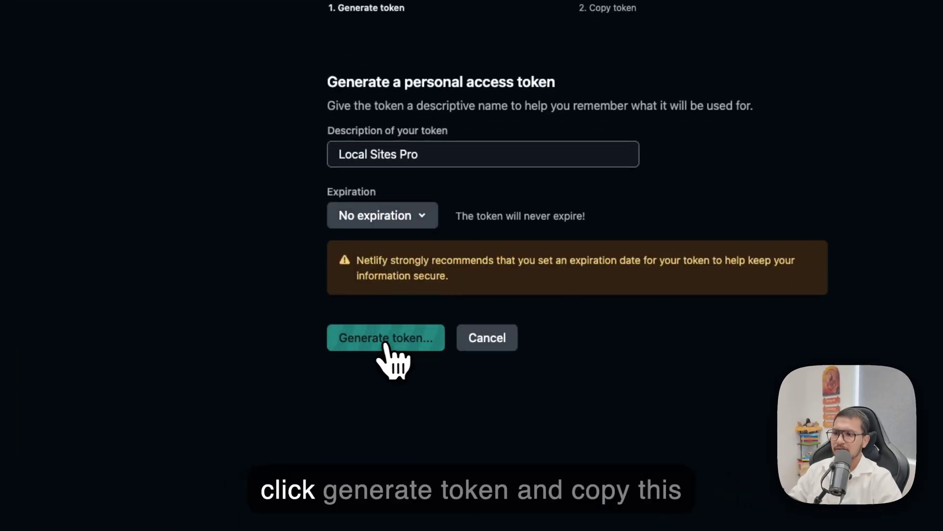
pyautogui.click(803, 187)
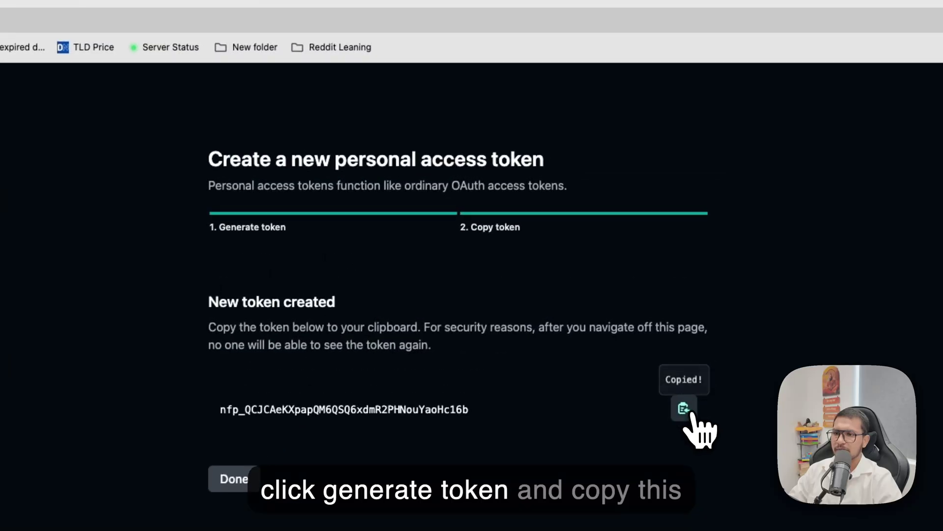
# Paste the Netlify token into Local Sites Pro's Netlify Personal Access Token field and save it.
pyautogui.click(445, 35)
pyautogui.click(284, 35)
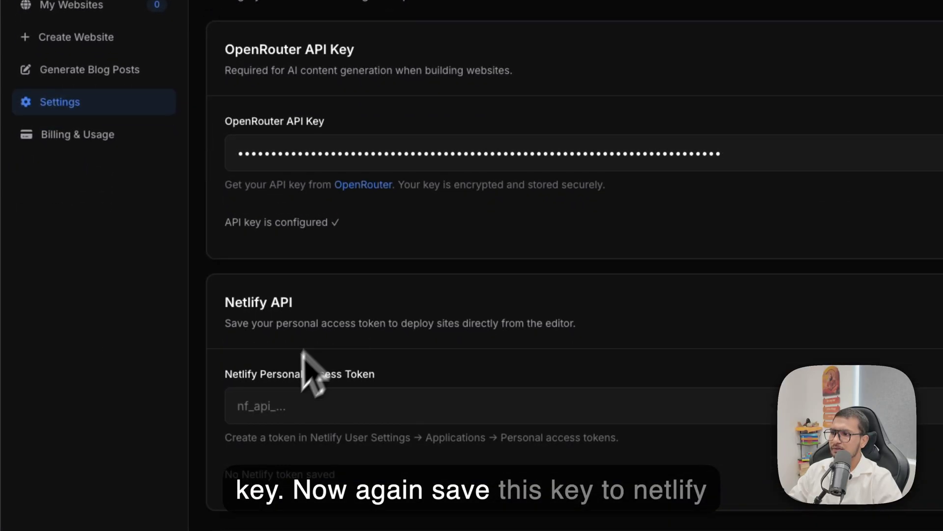
pyautogui.click(274, 405)
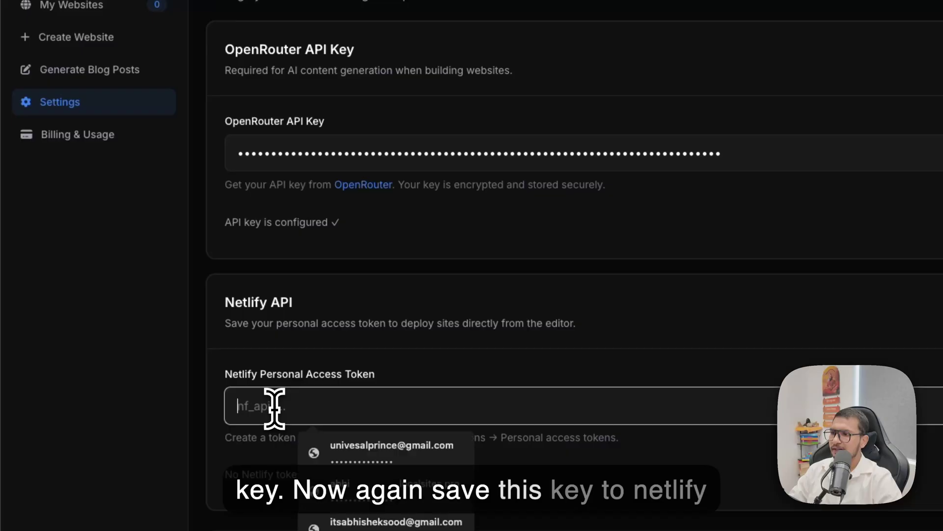
pyautogui.hotkey('ctrl', 'v')
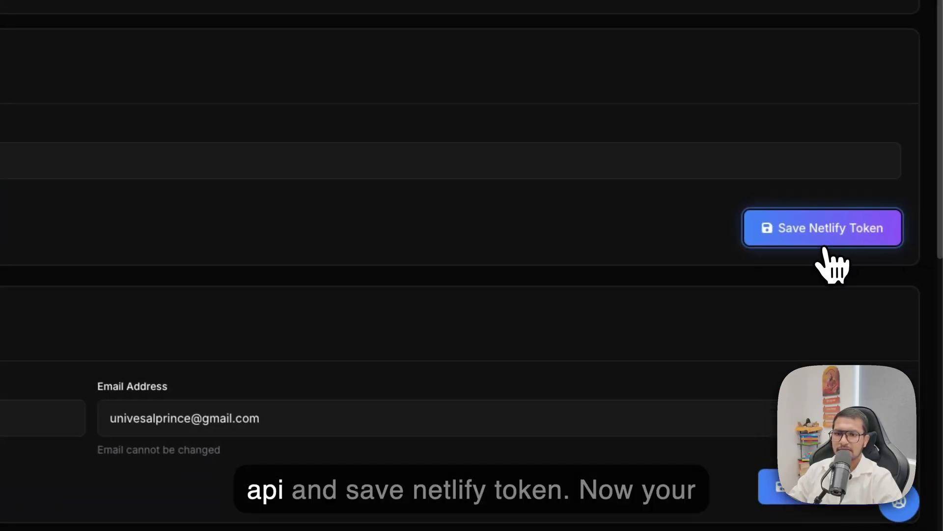
pyautogui.click(826, 240)
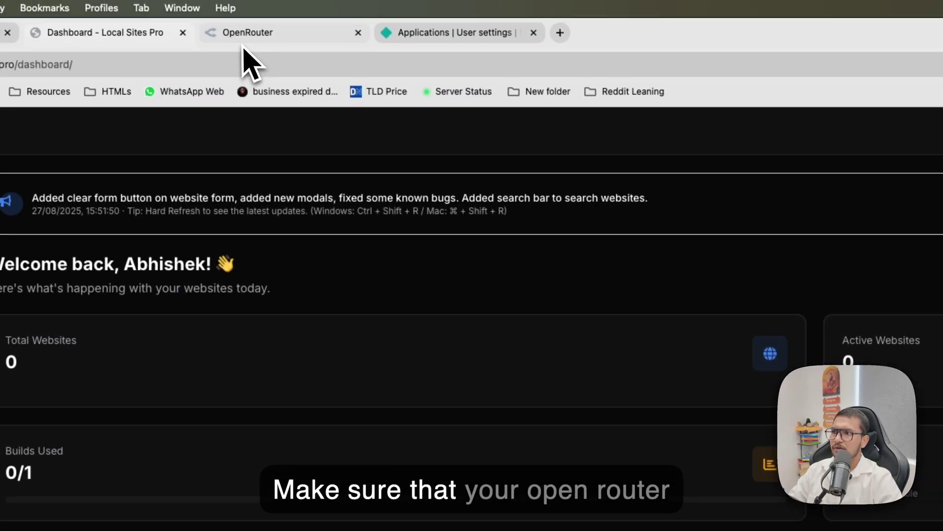
# Check the $61.77 balance on OpenRouter's Credits page and view the Add Credits option.
pyautogui.click(244, 39)
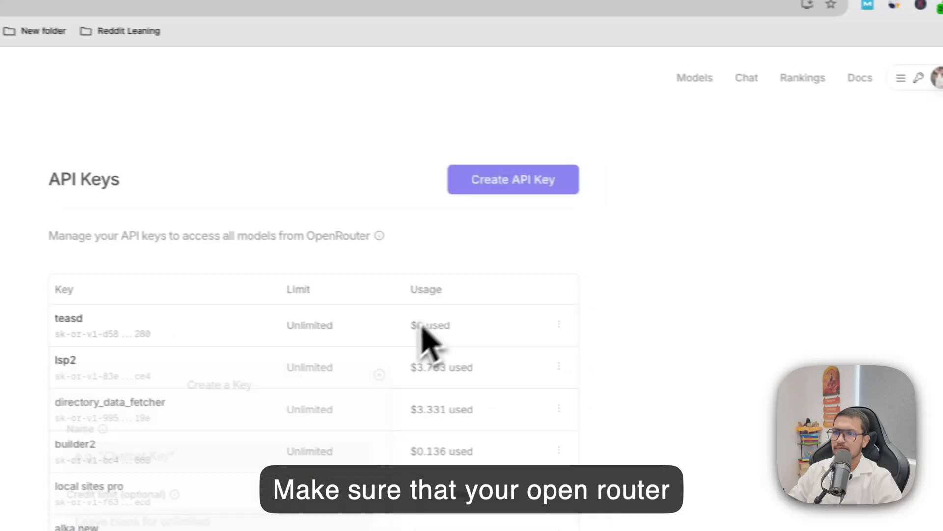
pyautogui.click(722, 138)
pyautogui.click(687, 175)
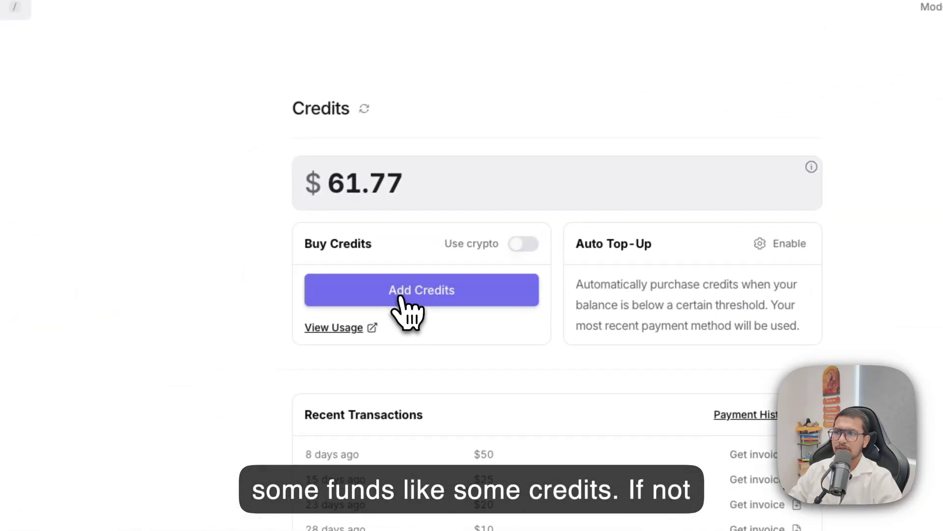
pyautogui.click(396, 309)
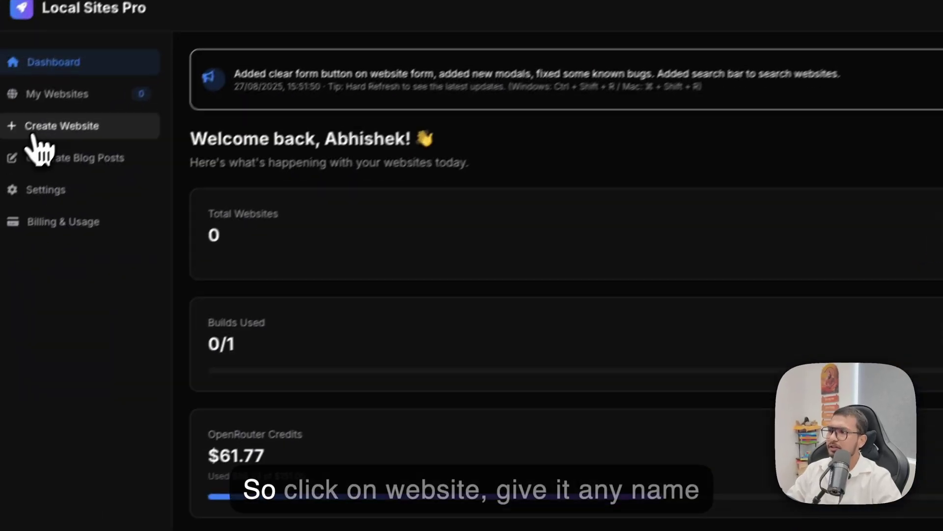
# Start a new website named 'My Website 1' for the company 'ABC Plumber 2'.
pyautogui.click(32, 134)
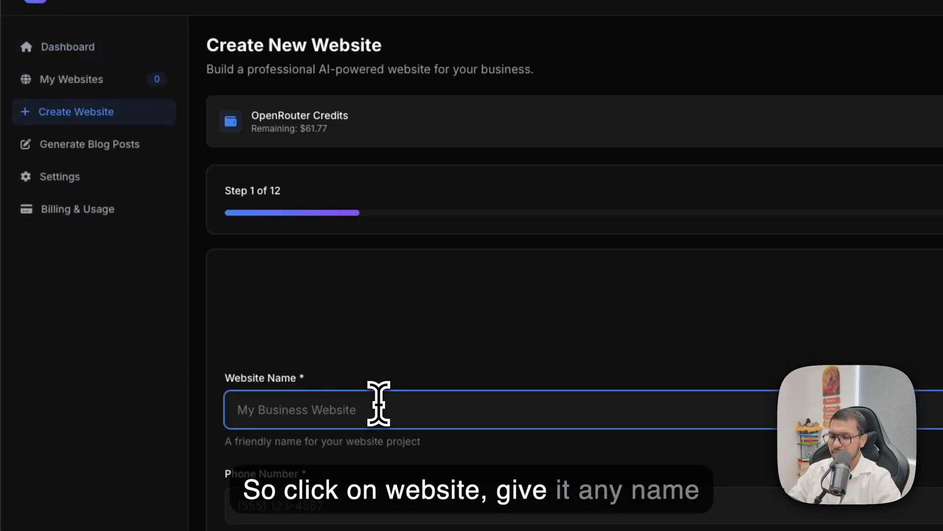
pyautogui.write('My Website 1')
pyautogui.press('Tab')
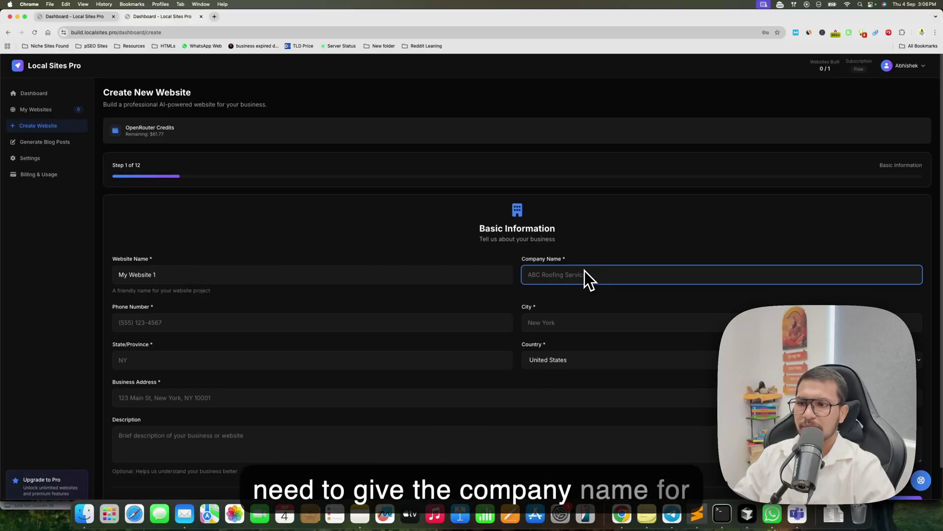
pyautogui.write('AC')
pyautogui.press('BackSpace')
pyautogui.press('BackSpace')
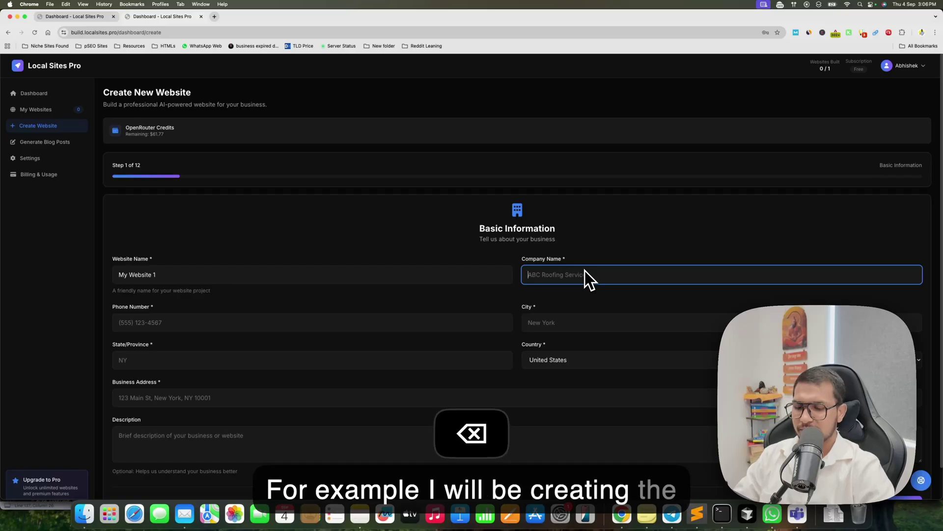
pyautogui.write('ABC Plumber 2')
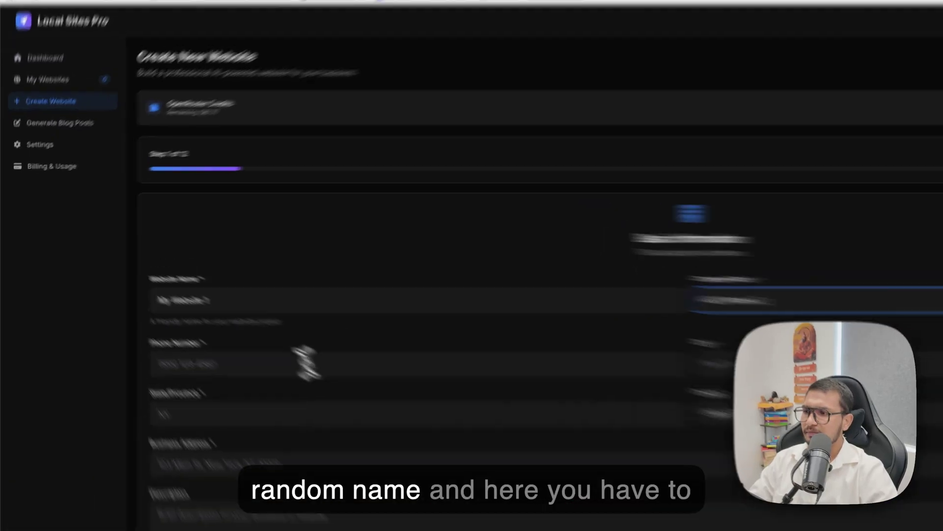
# Fill the business phone from saved details and keep United States as the country.
pyautogui.click(221, 323)
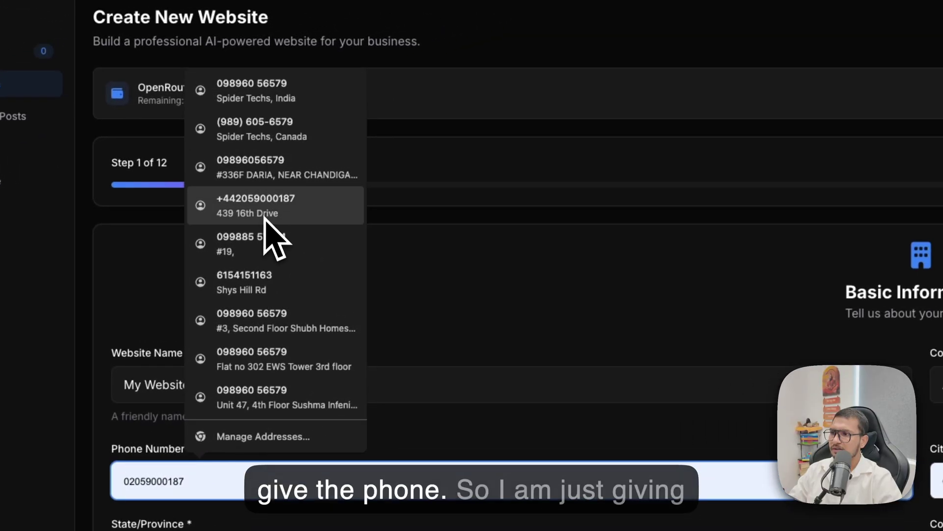
pyautogui.click(339, 194)
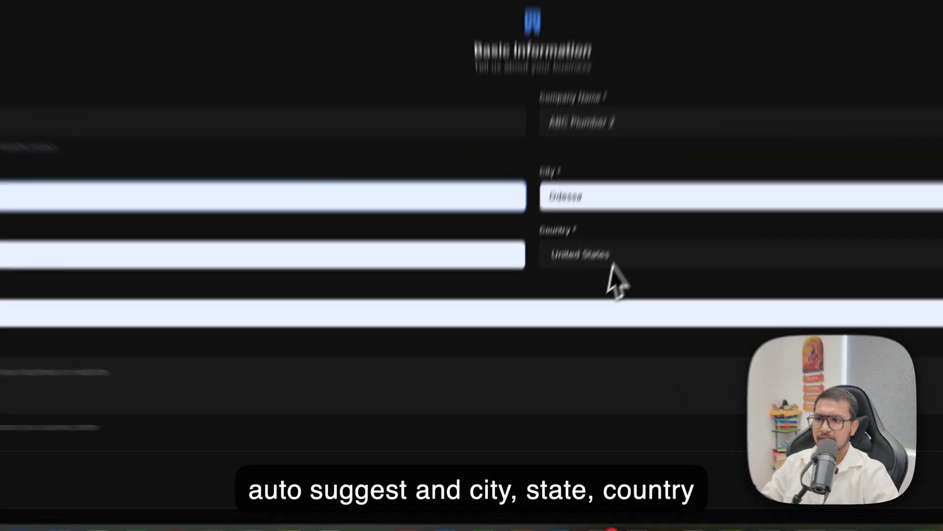
pyautogui.click(565, 329)
pyautogui.click(618, 203)
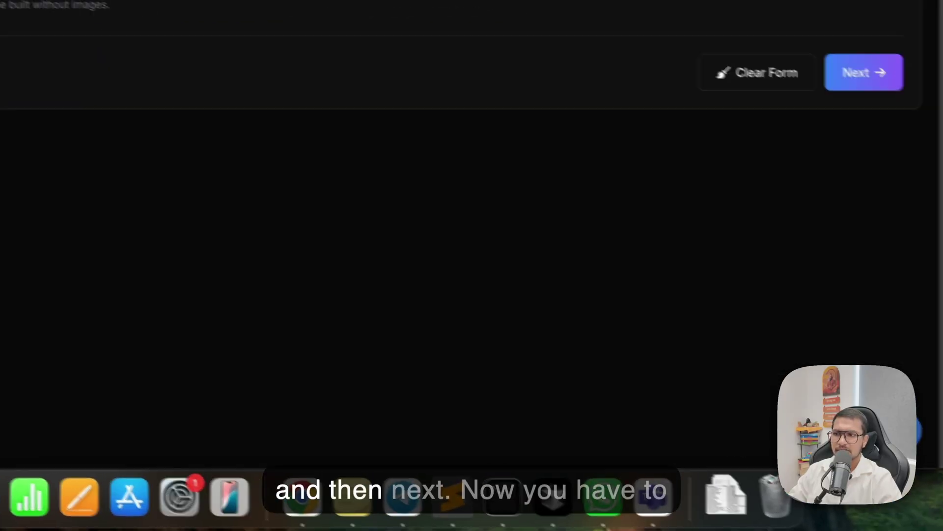
# Go to Step 2, Business Type, and choose Plumbing Services as the business niche.
pyautogui.click(930, 414)
pyautogui.click(344, 234)
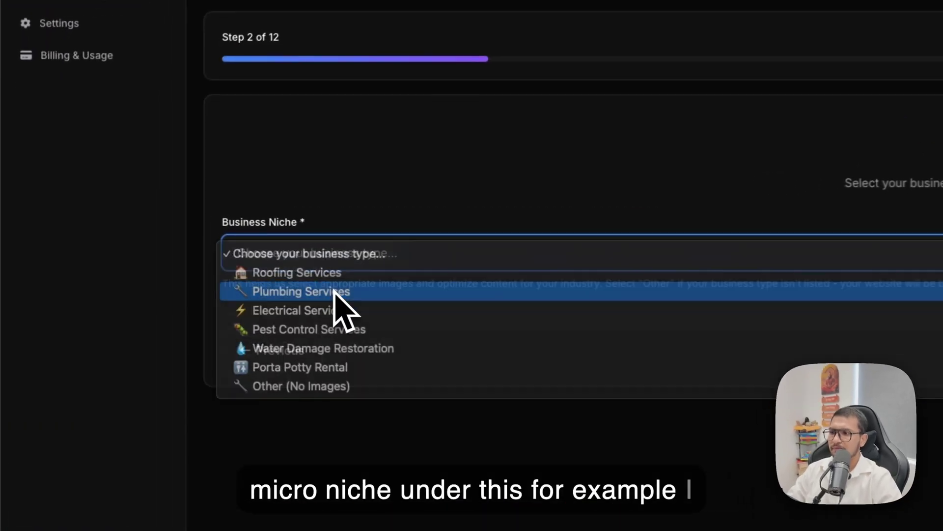
pyautogui.click(174, 270)
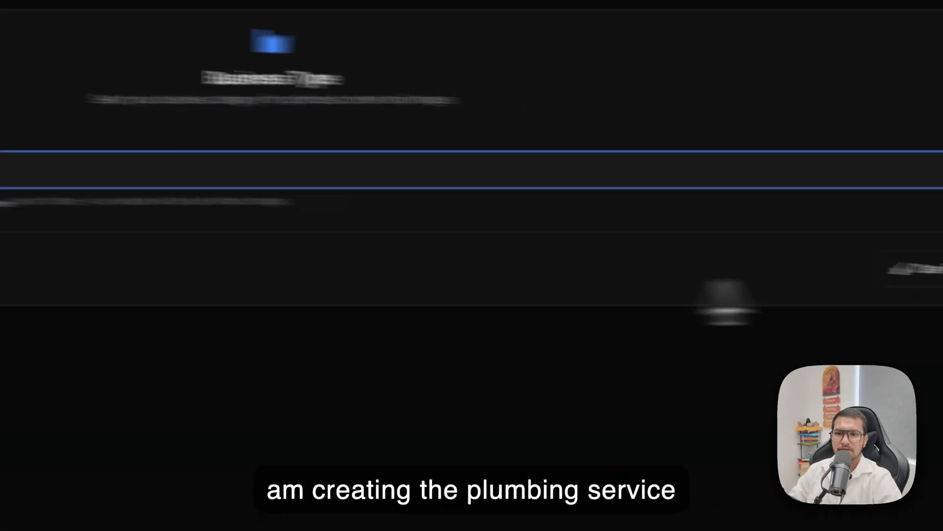
# On the SEO Keywords step, pick 'Water heater repair' as primary and 'Water heater installation' as secondary.
pyautogui.click(854, 265)
pyautogui.click(372, 237)
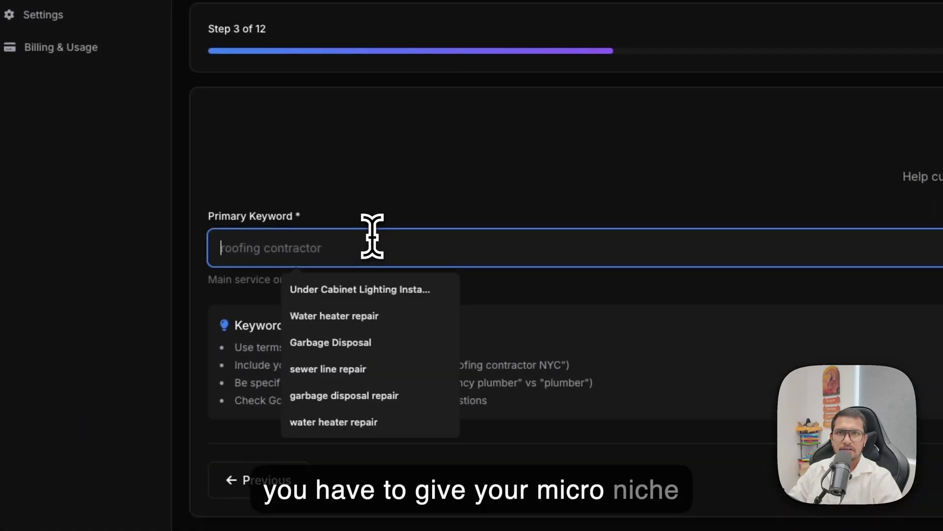
pyautogui.write('wat')
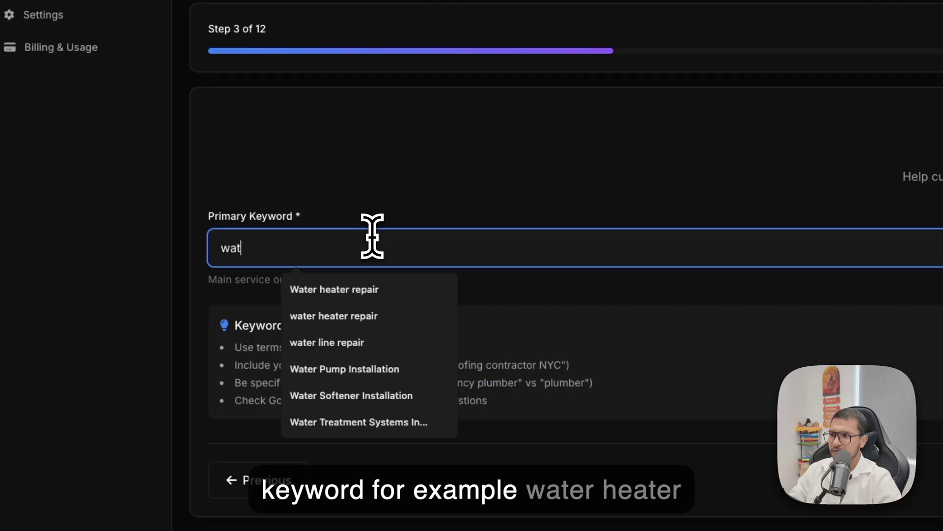
pyautogui.write('er')
pyautogui.click(358, 287)
pyautogui.click(942, 240)
pyautogui.write('wate')
pyautogui.click(673, 285)
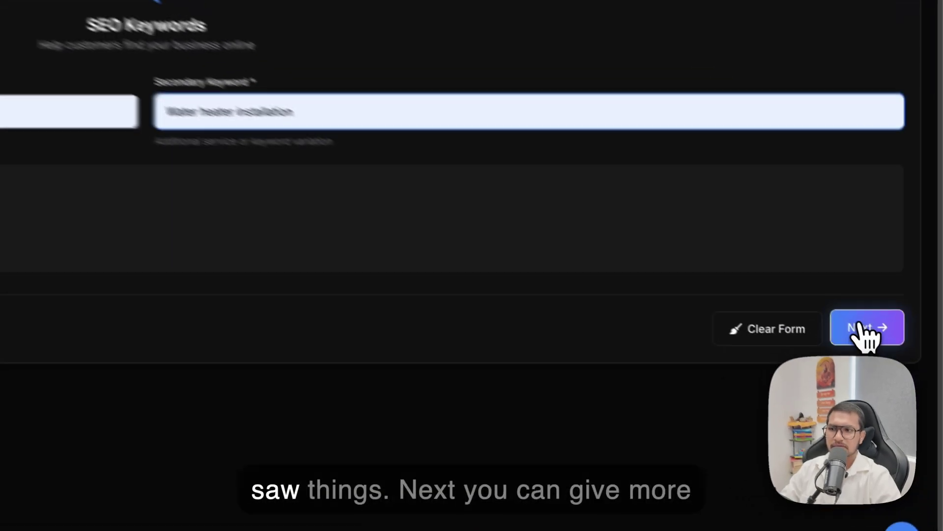
# On the services step, generate AI suggestions and add 'Water heater energy efficiency audits'.
pyautogui.click(901, 364)
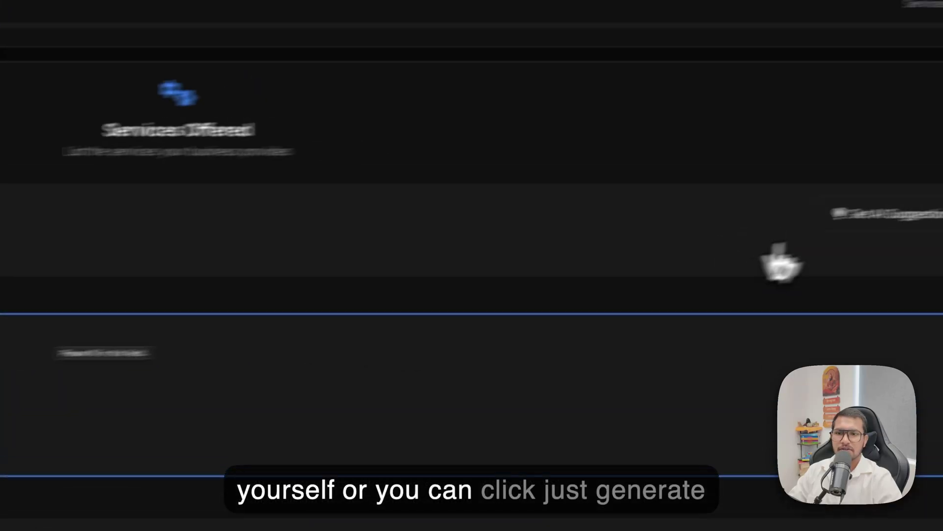
pyautogui.click(779, 235)
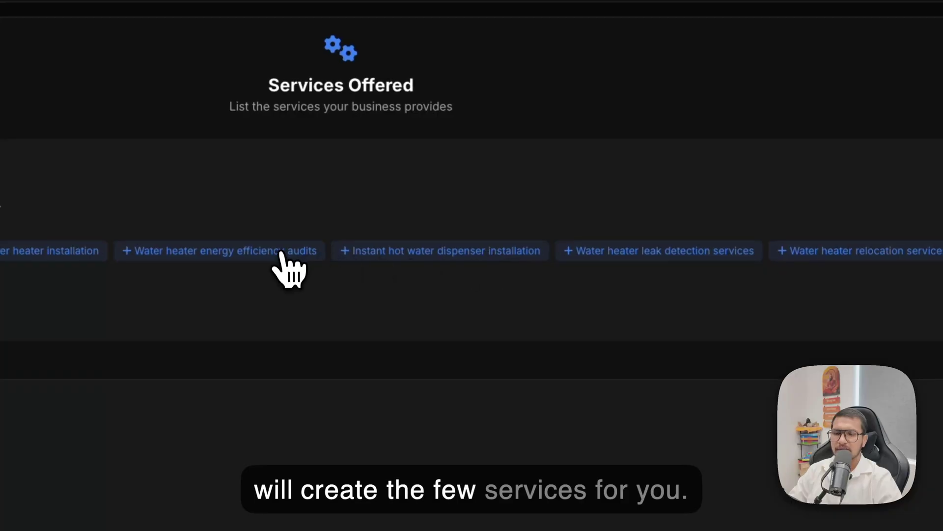
pyautogui.click(281, 253)
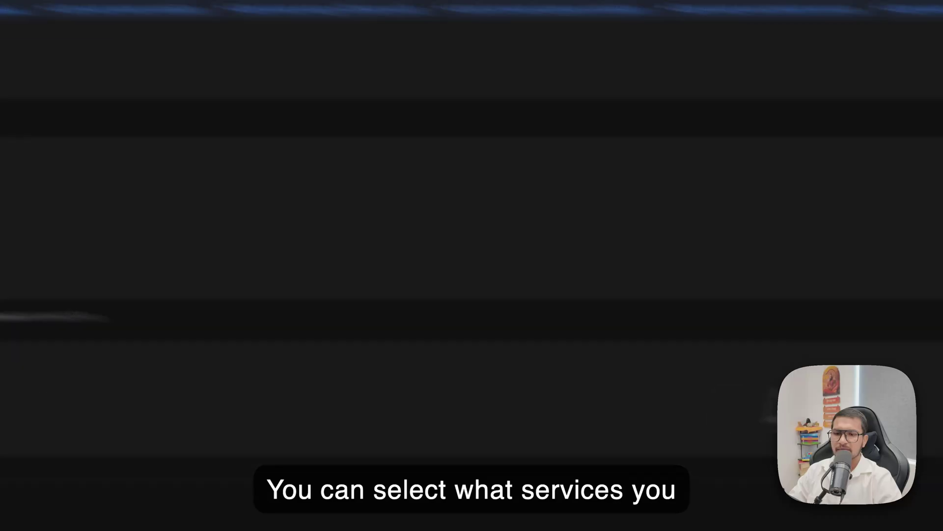
pyautogui.scroll(-1, 450, 266)
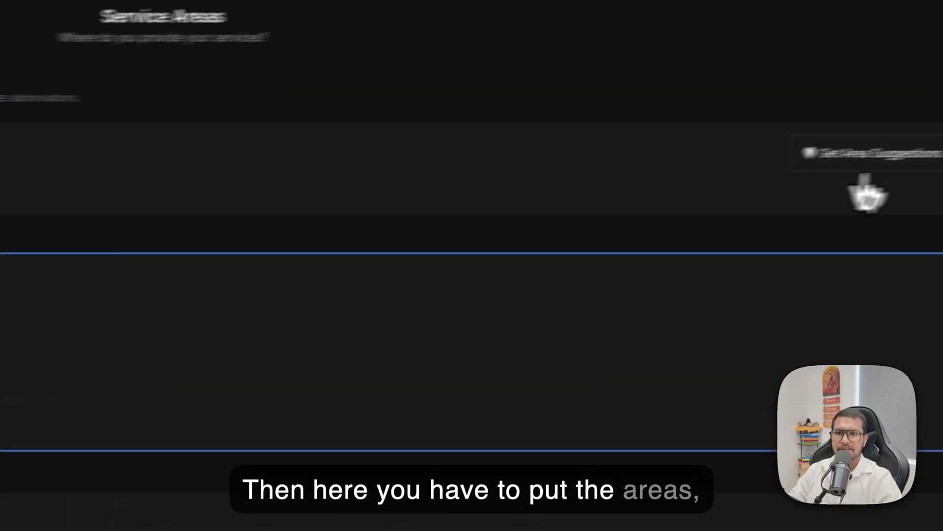
# Generate AI area suggestions and add Park Place to the areas served.
pyautogui.click(815, 170)
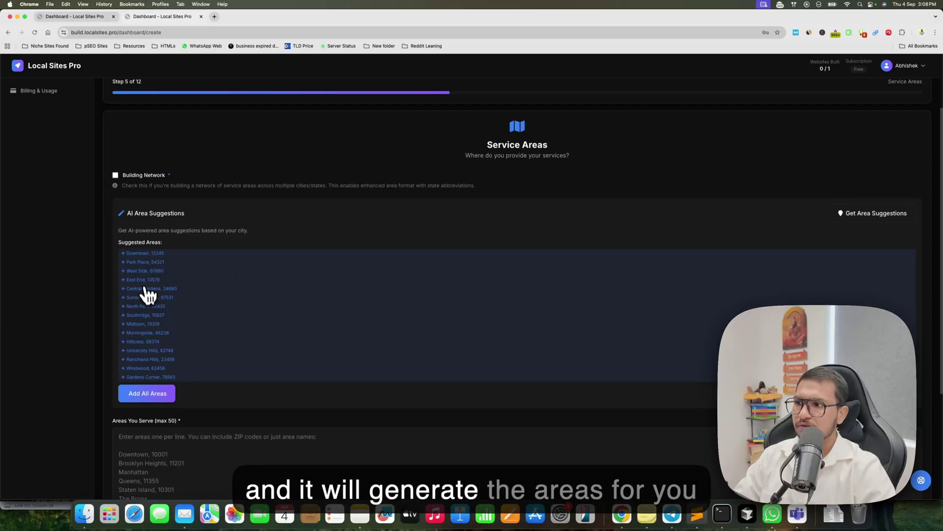
pyautogui.click(141, 262)
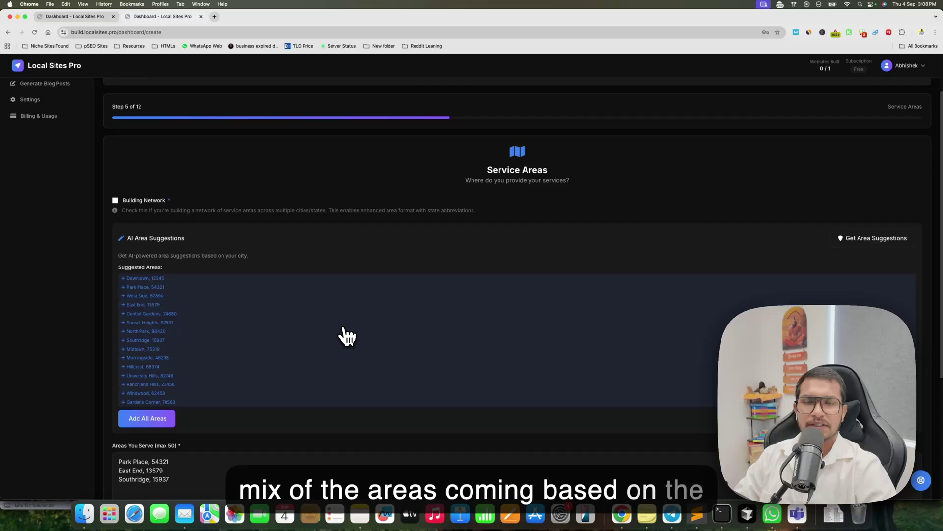
pyautogui.scroll(-5, 347, 336)
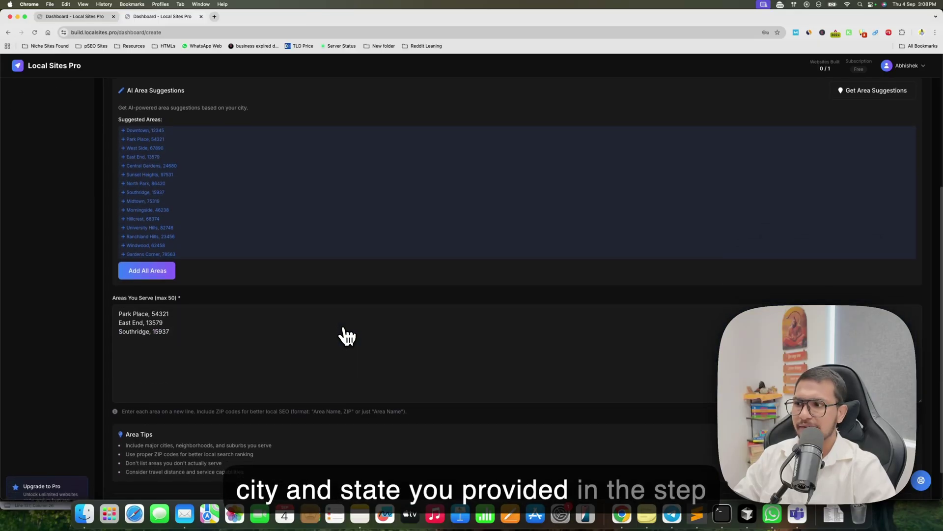
pyautogui.scroll(-2, 364, 343)
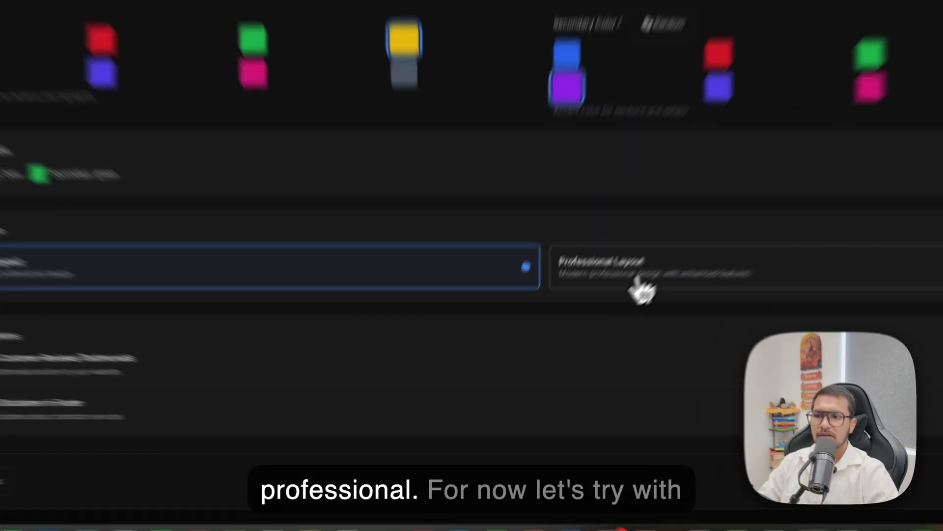
# Choose the Professional Layout, toggle customer reviews, and add an edited footer disclaimer.
pyautogui.click(552, 331)
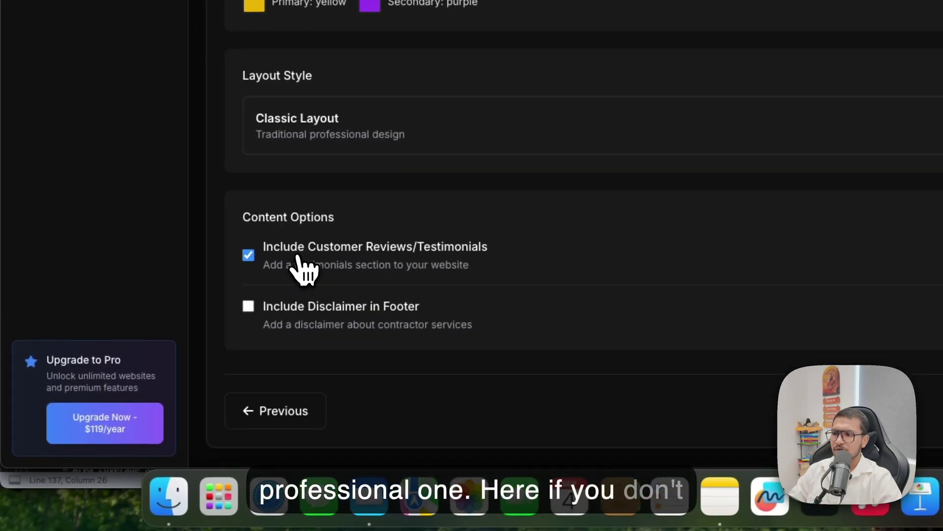
pyautogui.click(297, 256)
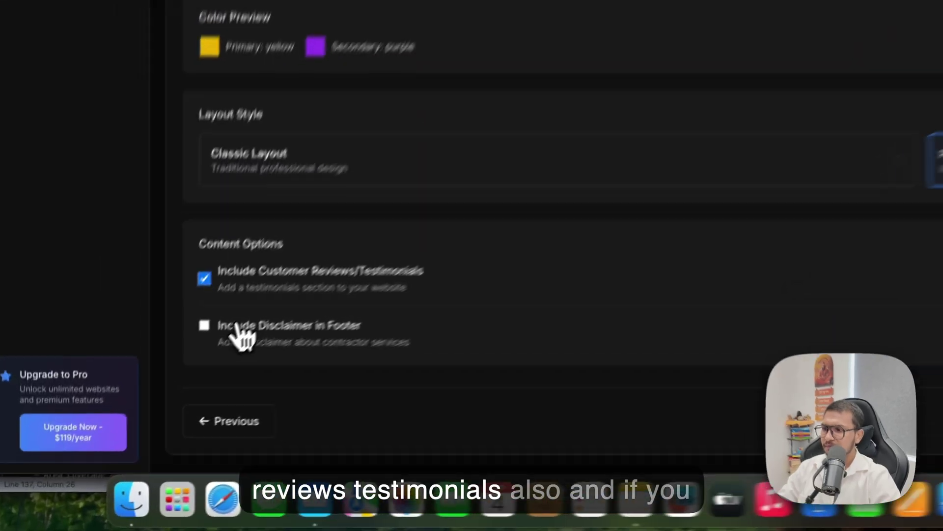
pyautogui.click(143, 419)
pyautogui.scroll(-1, 344, 295)
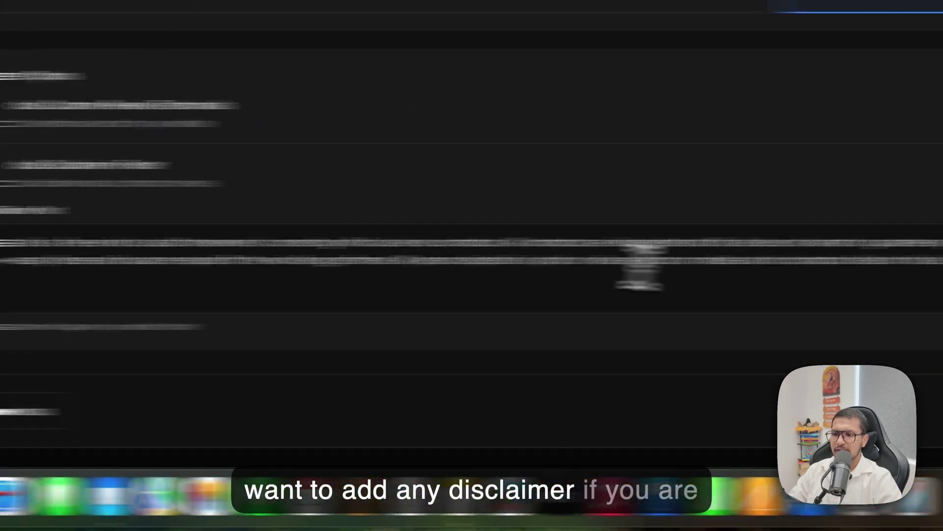
pyautogui.click(720, 263)
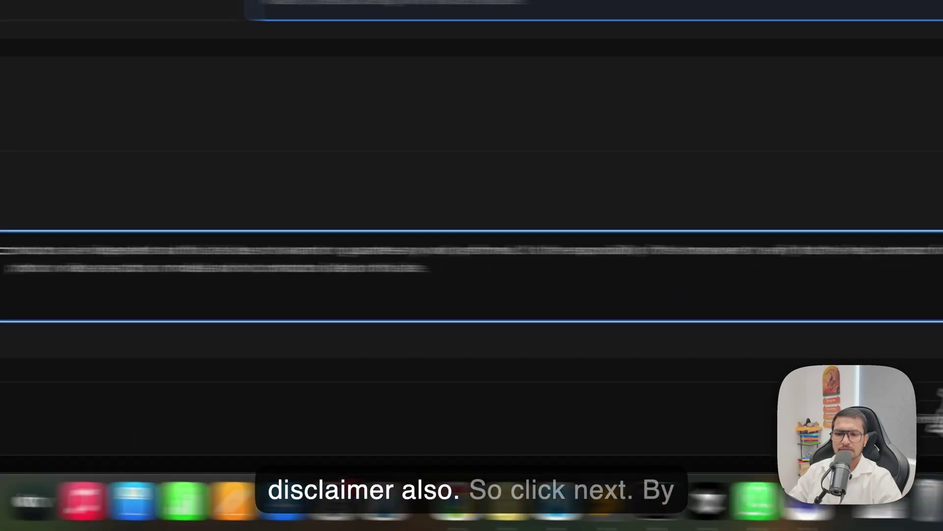
pyautogui.click(864, 333)
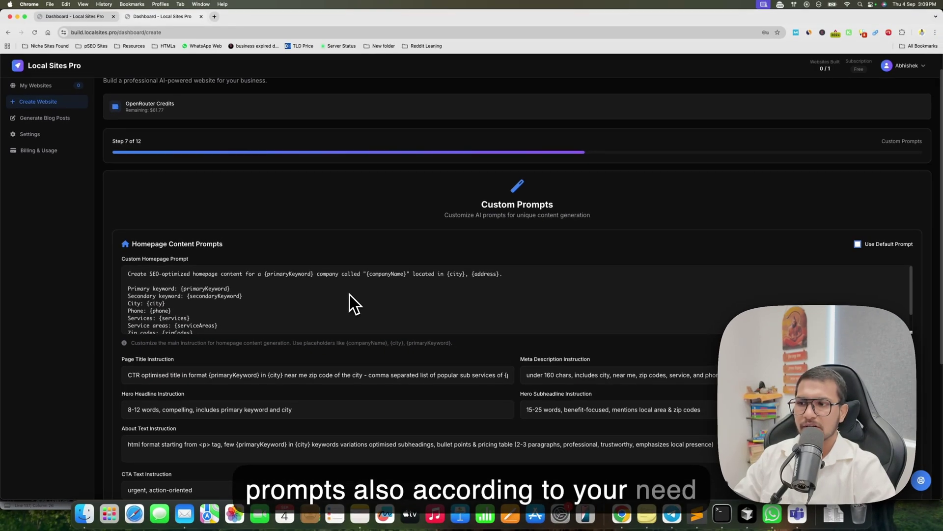
# Keep the default homepage content prompt and go on to the Blog Post Titles box.
pyautogui.scroll(-2, 433, 290)
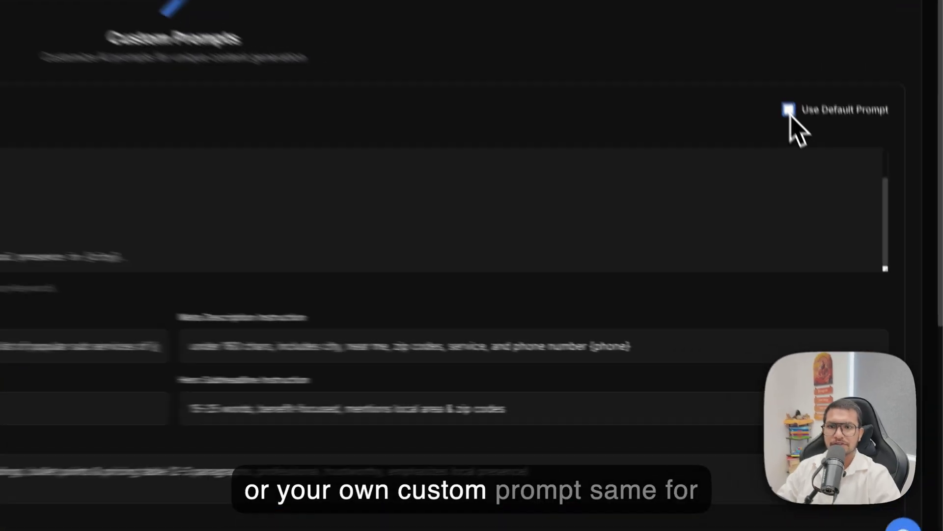
pyautogui.click(858, 244)
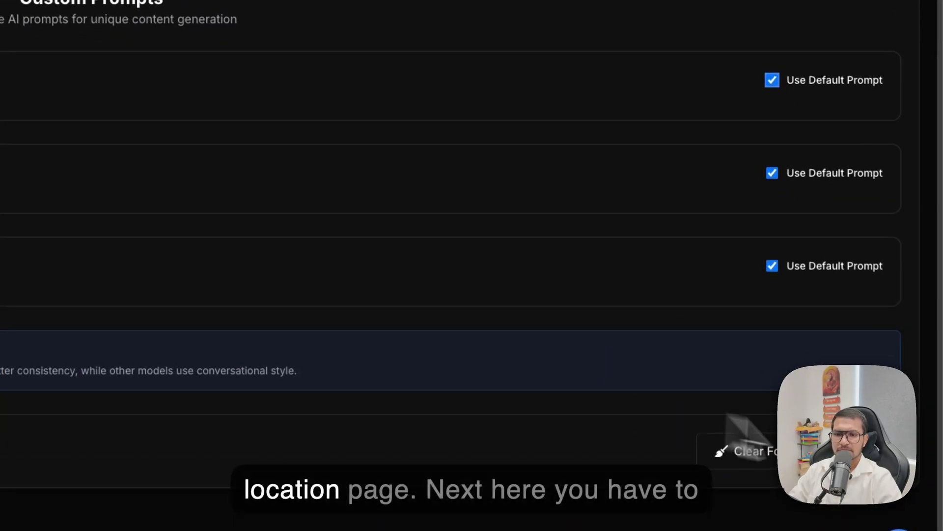
pyautogui.click(865, 446)
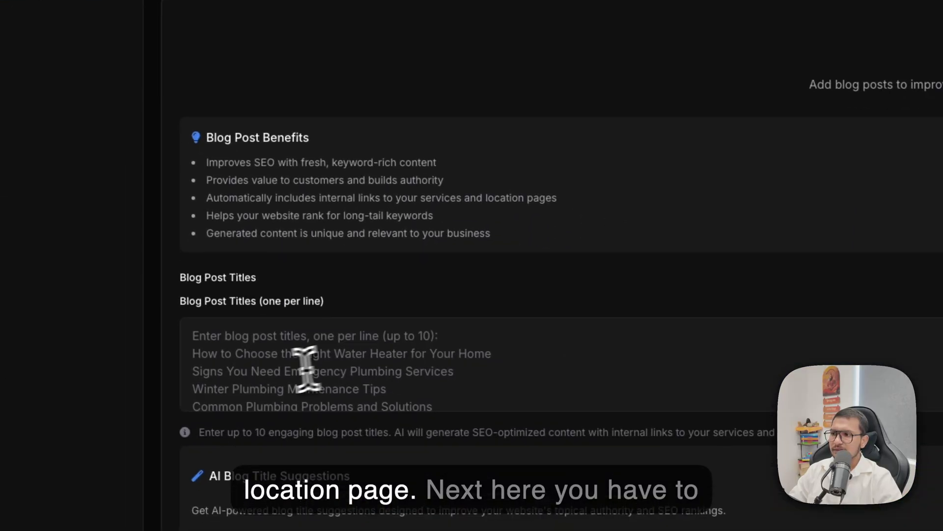
pyautogui.click(292, 501)
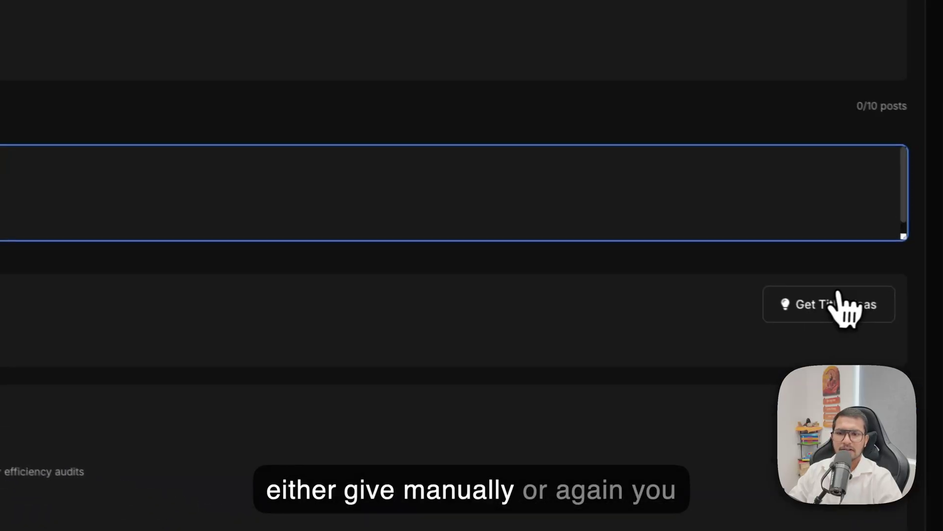
# Add AI titles: Essential Water Heater Repair Tools, Energy Efficiency Audits, Odessa's Best Instant Hot Water.
pyautogui.click(838, 297)
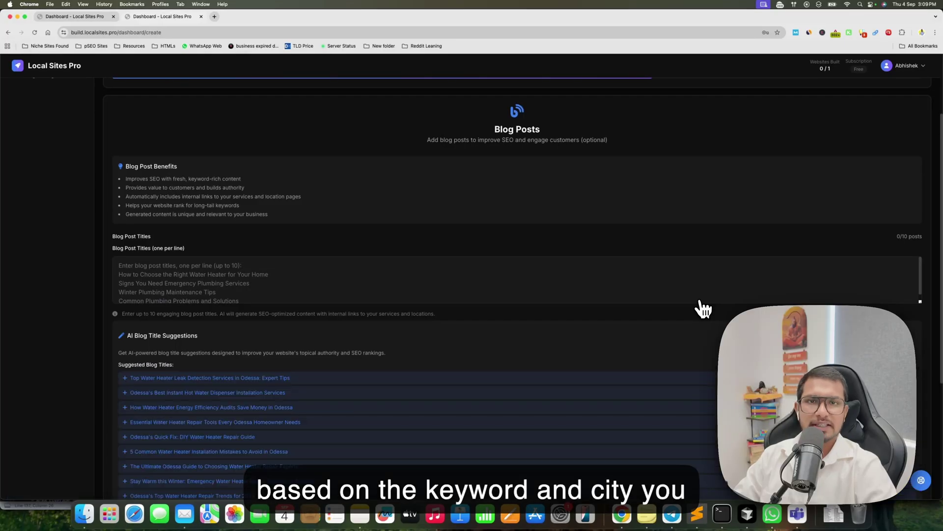
pyautogui.scroll(-4, 609, 322)
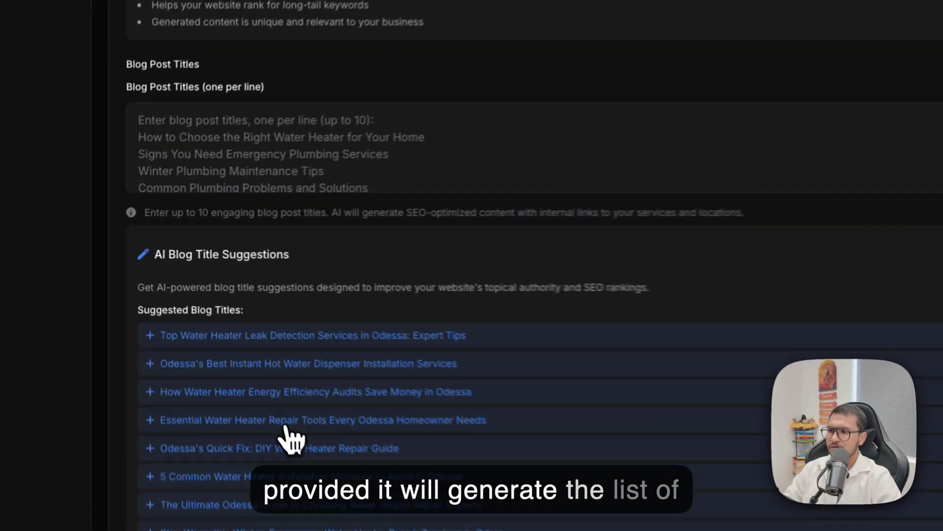
pyautogui.click(289, 423)
pyautogui.click(294, 392)
pyautogui.click(296, 366)
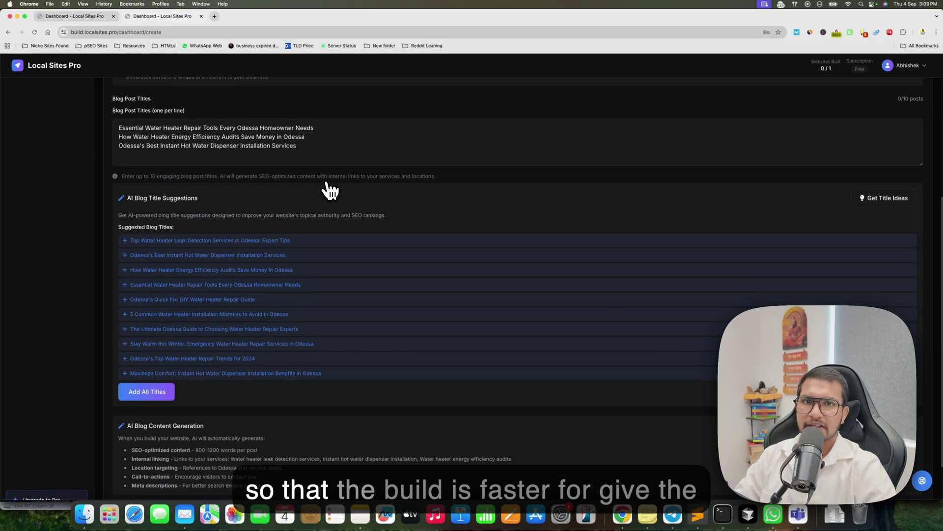
pyautogui.scroll(-2, 329, 191)
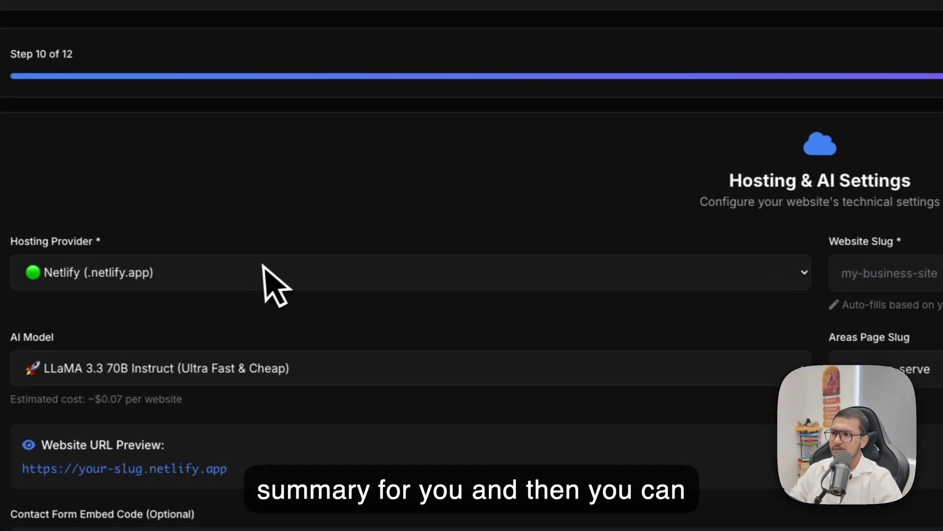
# Keep Netlify as hosting provider and set the website slug to water-heater-repair-2.
pyautogui.click(263, 268)
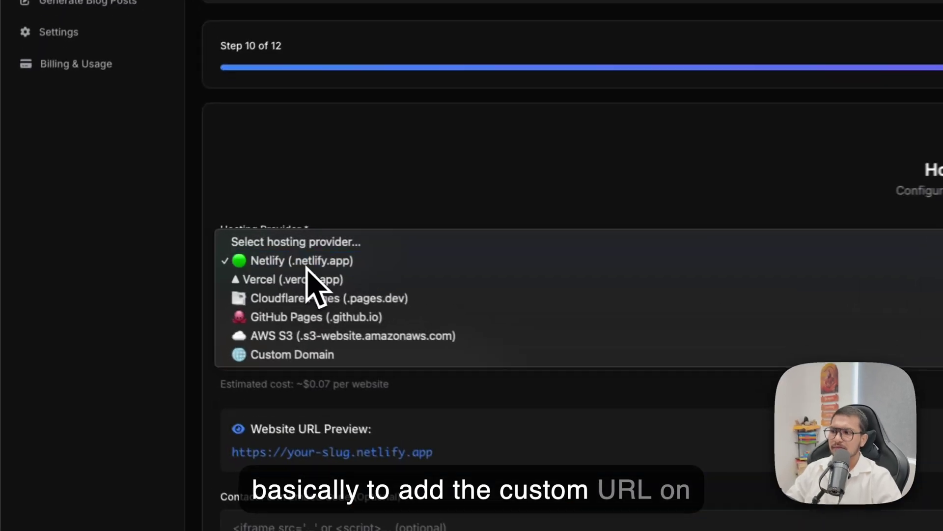
pyautogui.click(156, 254)
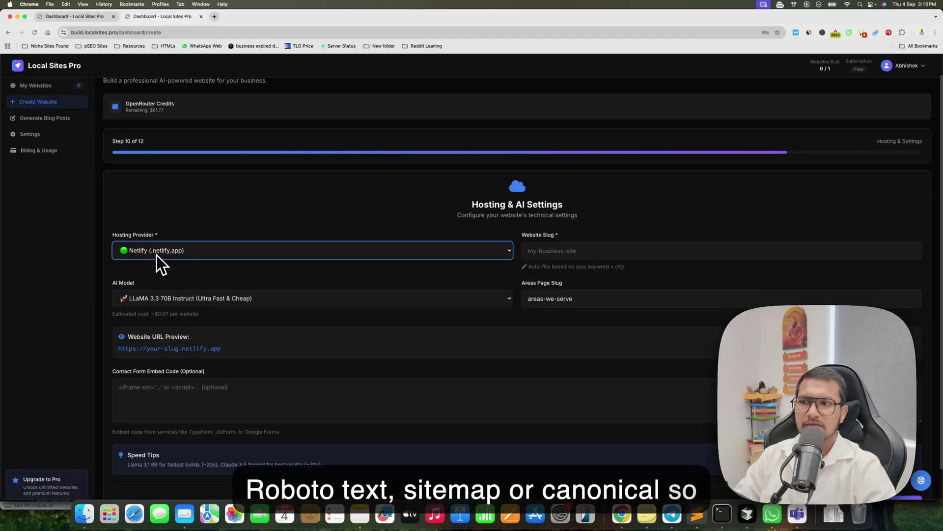
pyautogui.click(555, 250)
pyautogui.write('water-heater-repair')
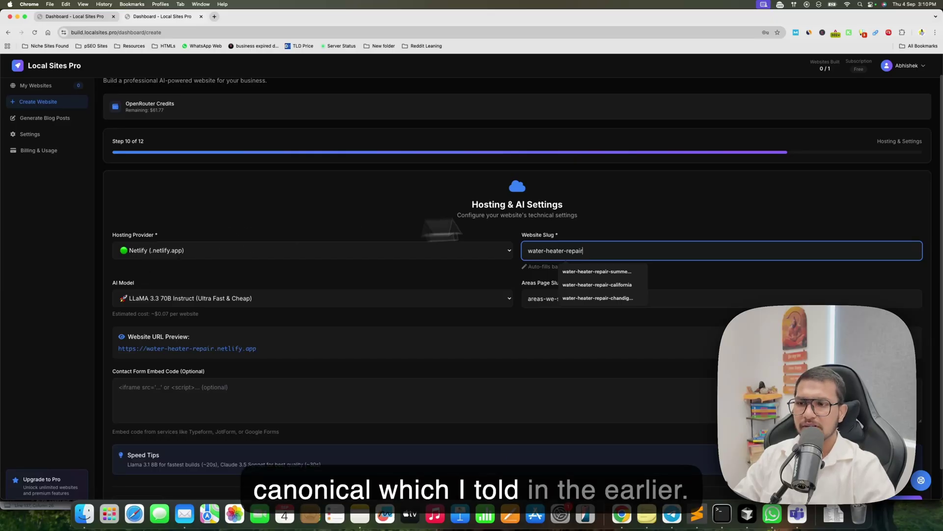
pyautogui.click(641, 219)
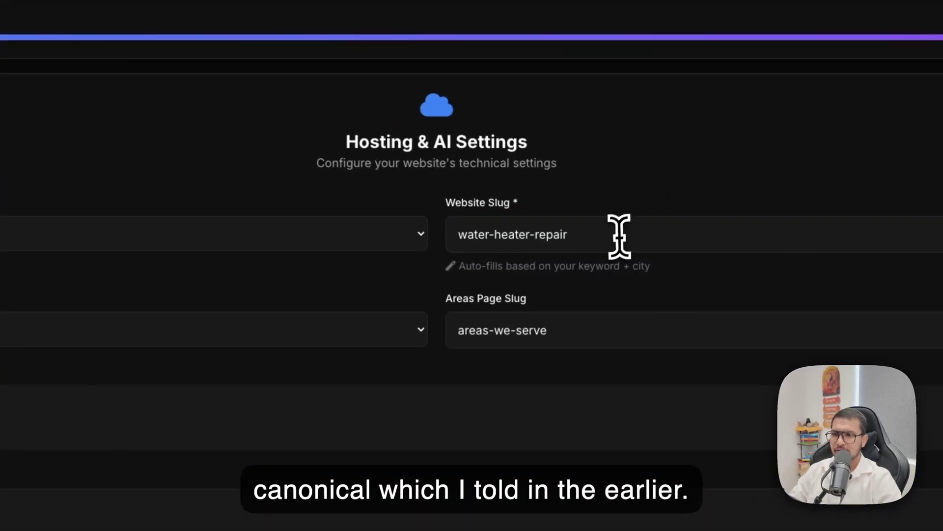
pyautogui.click(618, 236)
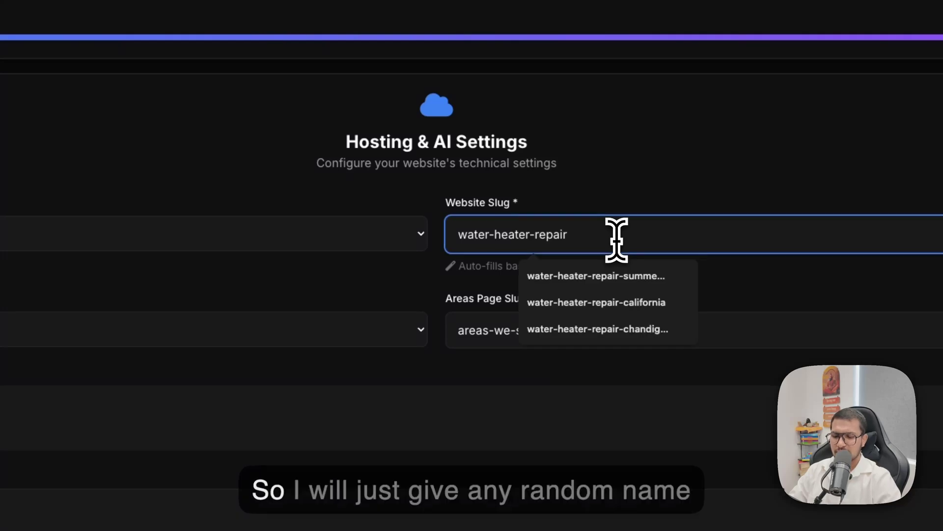
pyautogui.write('-2')
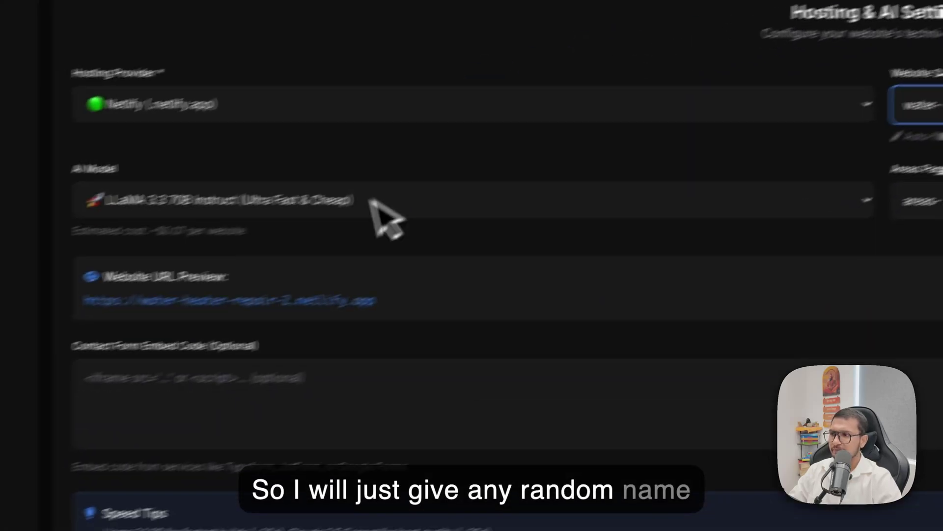
# Keep LLaMA 3.3 70B Instruct as the AI model and check the areas-we-serve slug.
pyautogui.click(211, 329)
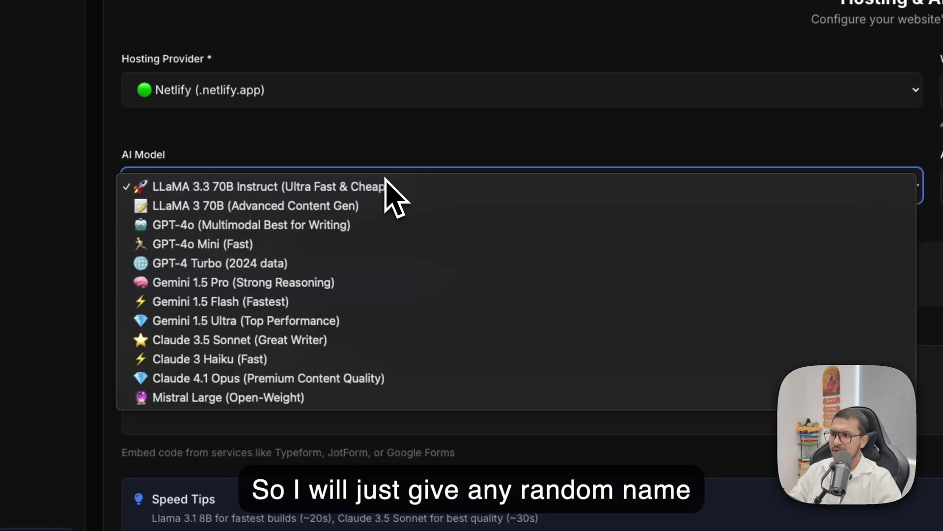
pyautogui.click(251, 189)
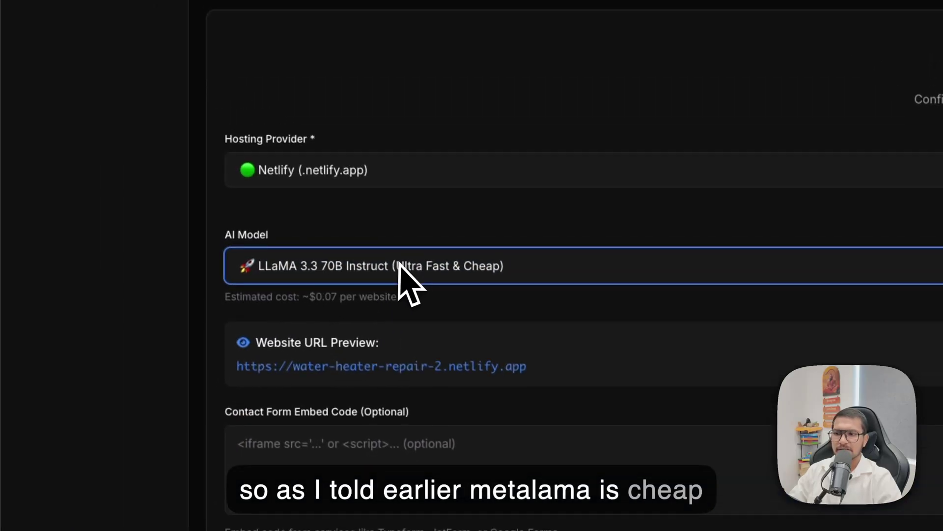
pyautogui.click(659, 274)
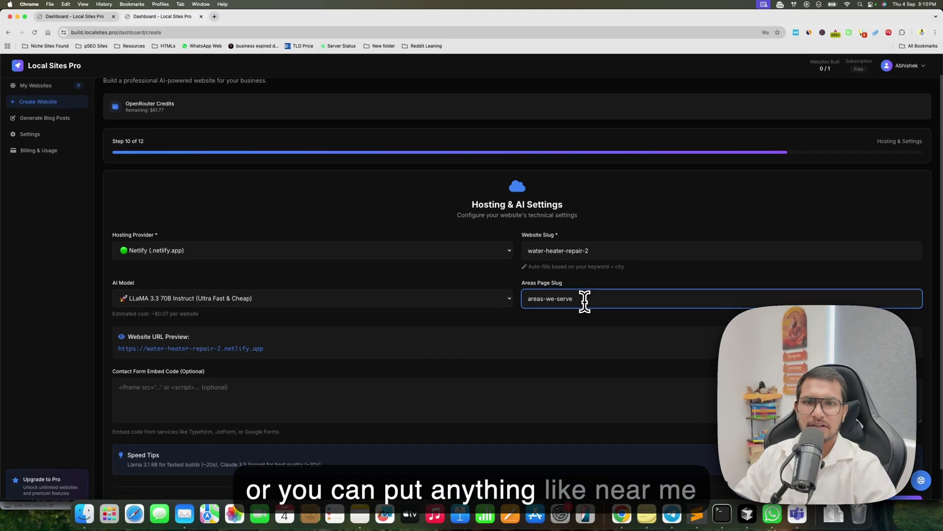
pyautogui.scroll(-1, 585, 301)
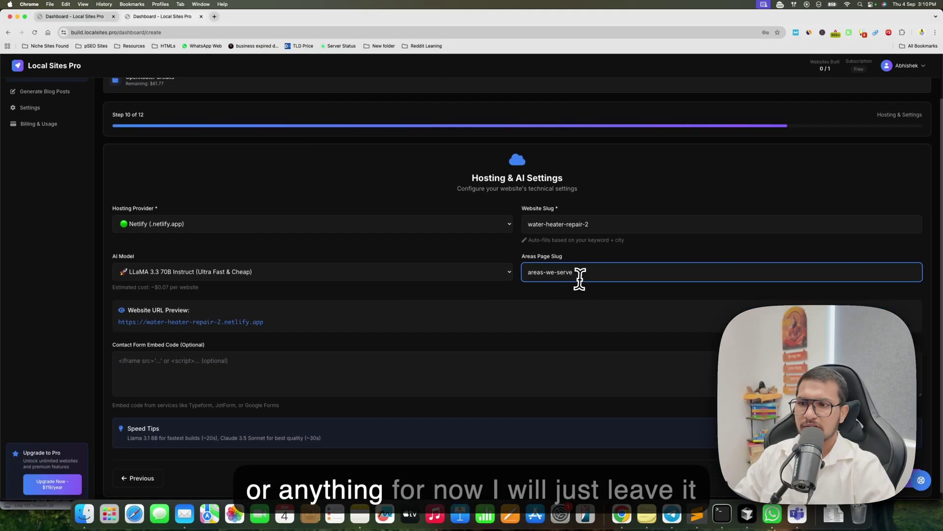
pyautogui.scroll(-1, 645, 305)
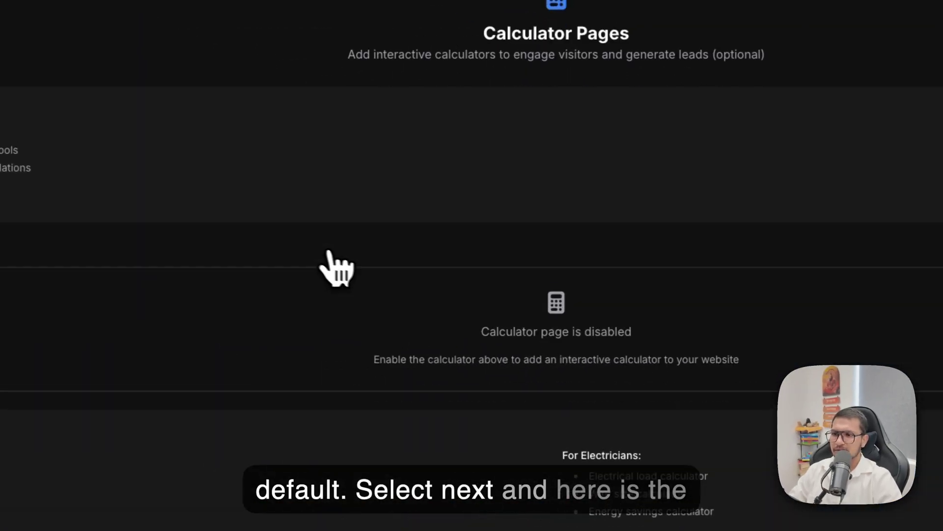
# Enable the calculator page titled 'water heater repair cost calculator', reusing that text as its description.
pyautogui.moveTo(548, 306); pyautogui.dragTo(804, 381)
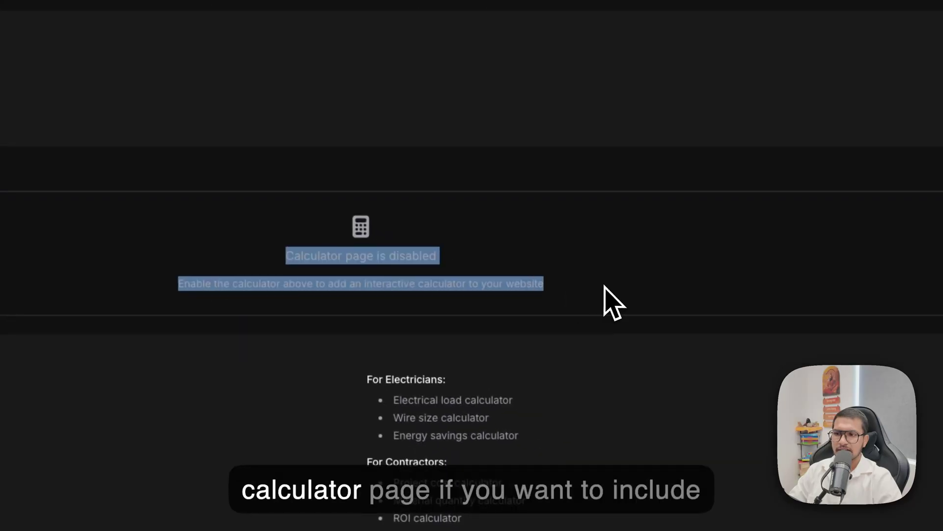
pyautogui.click(832, 206)
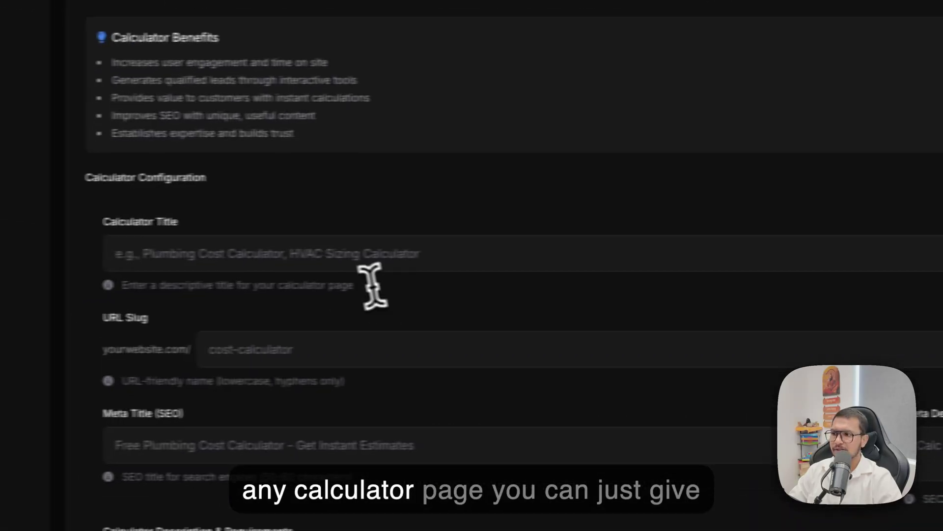
pyautogui.click(330, 254)
pyautogui.write('water heater repai')
pyautogui.write('r cos')
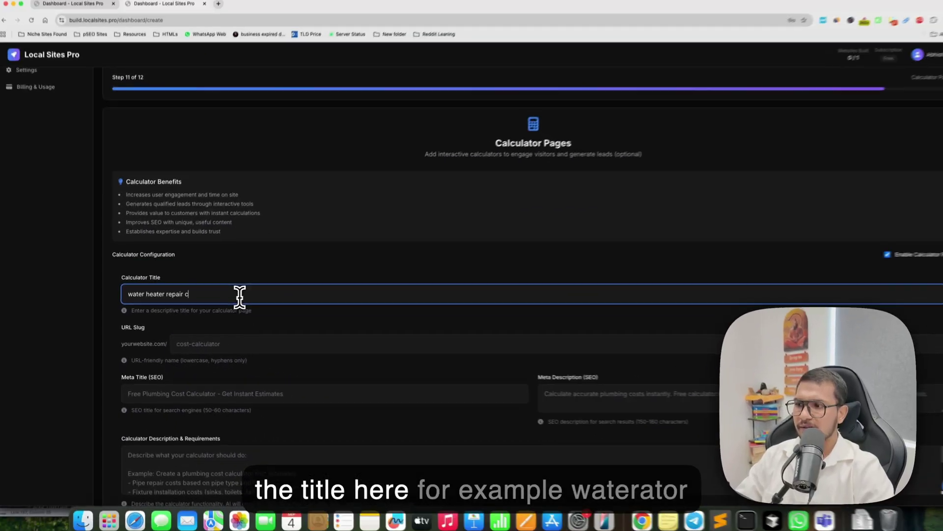
pyautogui.write('t calcu')
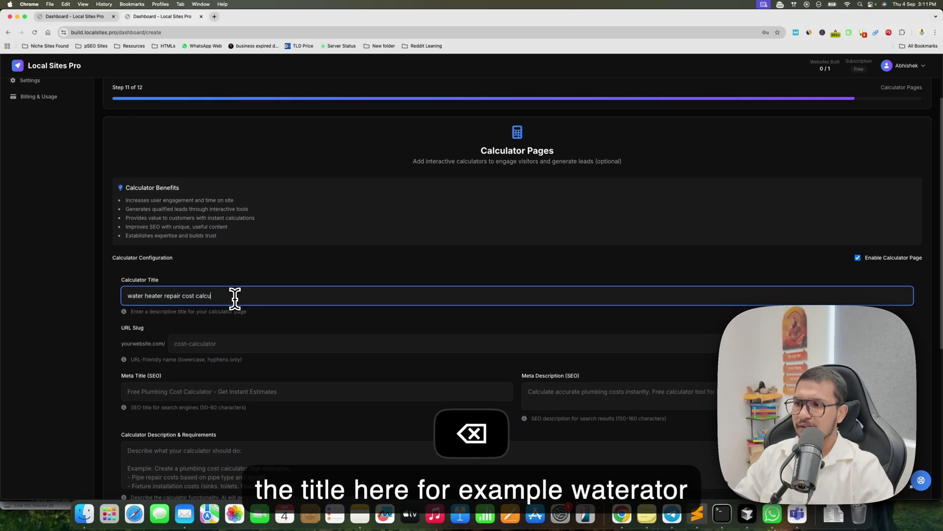
pyautogui.write('lator')
pyautogui.press('super+a')
pyautogui.press('super+c')
pyautogui.click(162, 459)
pyautogui.press('super+v')
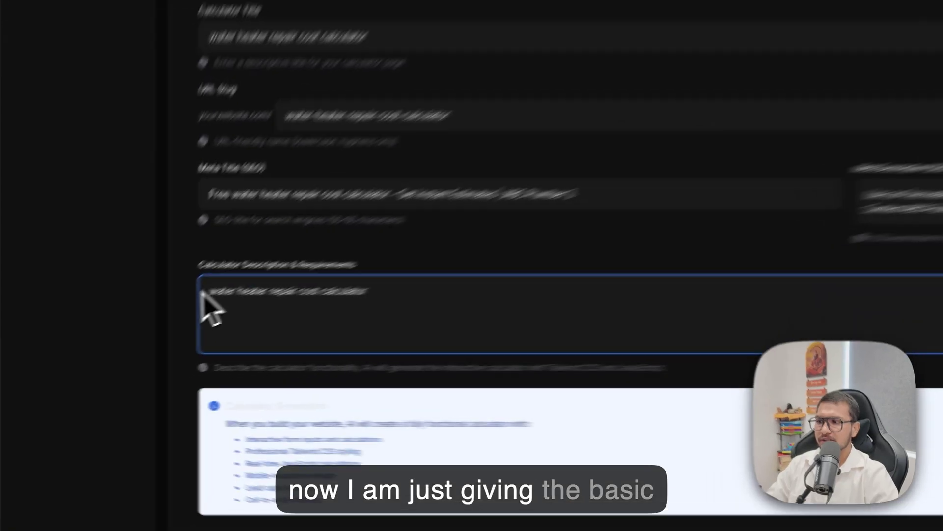
pyautogui.moveTo(126, 340); pyautogui.dragTo(311, 343)
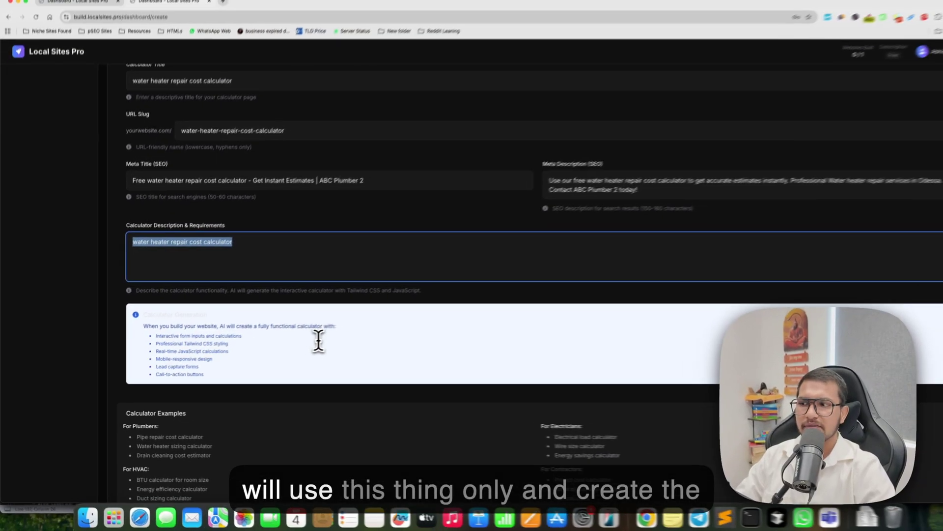
pyautogui.scroll(-2, 252, 279)
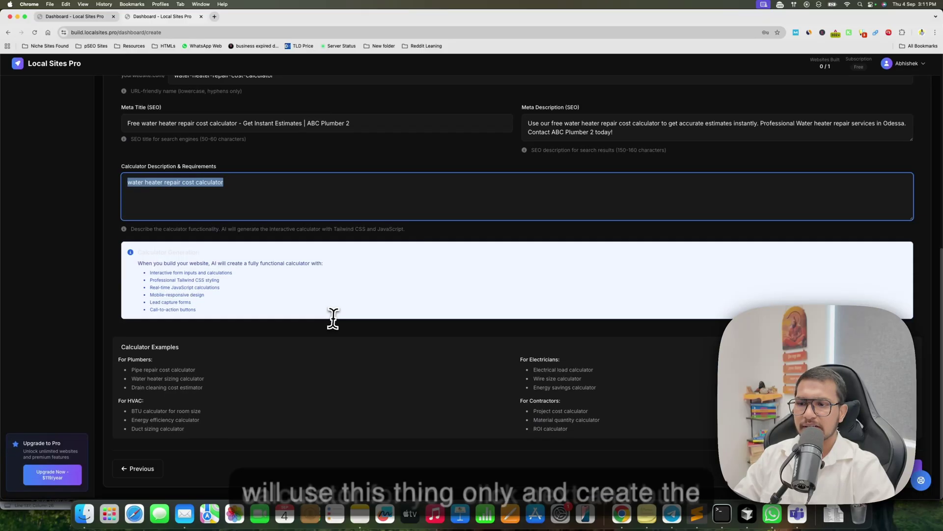
# Proceed to the review step and build My Website 1.
pyautogui.click(880, 469)
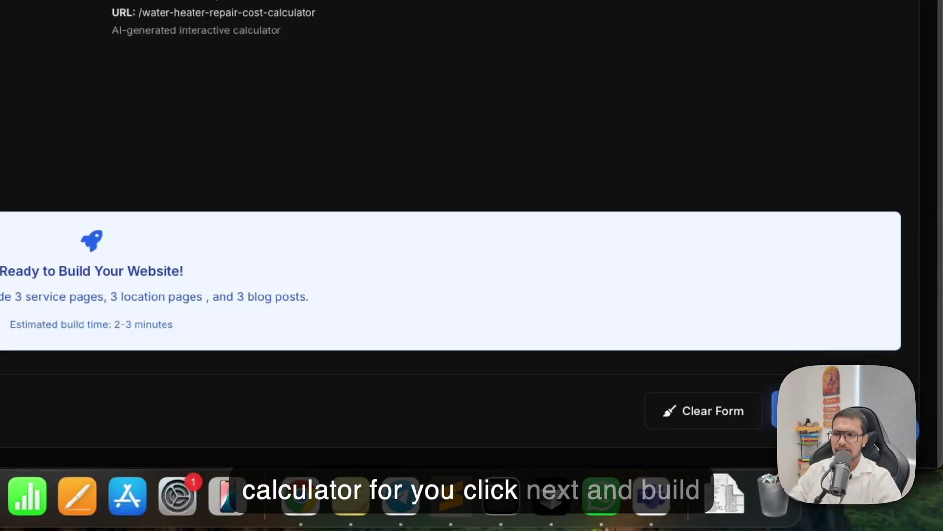
pyautogui.click(848, 416)
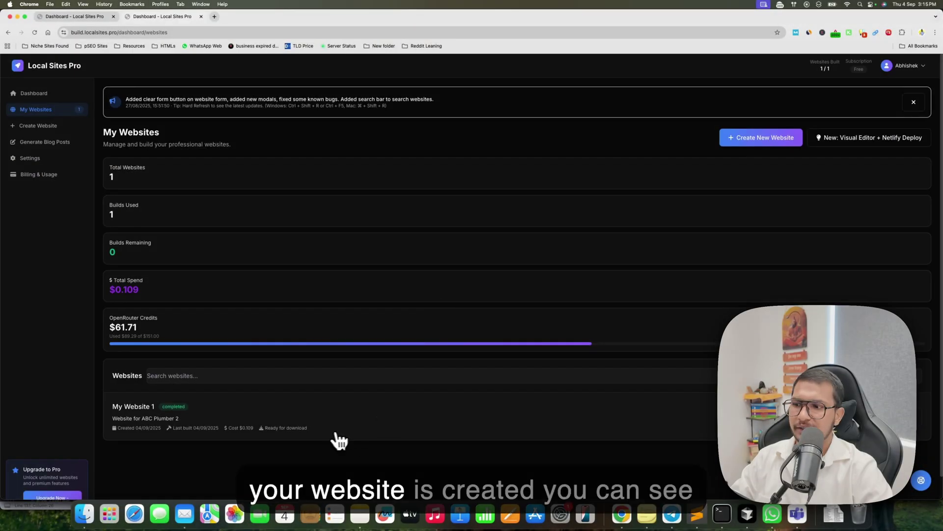
# Download My Website 1 as my-website-1.zip and reveal it in Downloads.
pyautogui.scroll(-2, 305, 437)
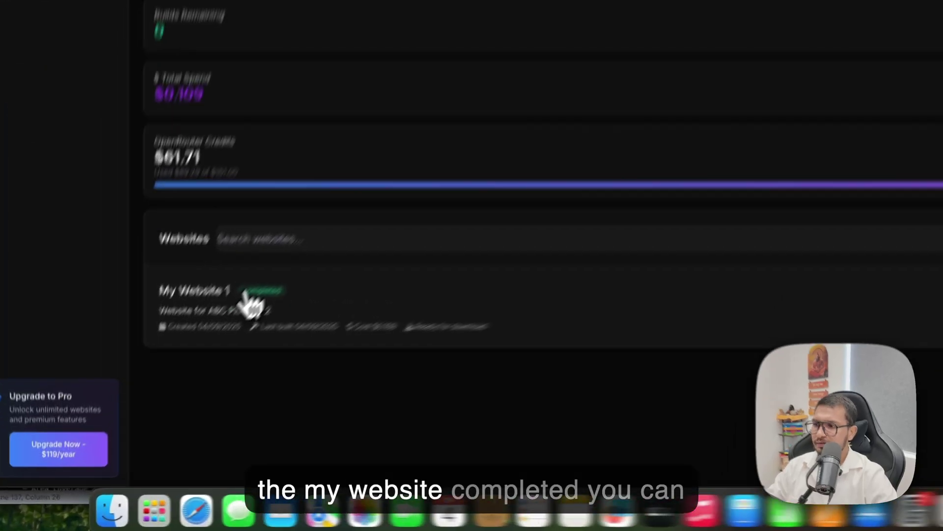
pyautogui.click(687, 398)
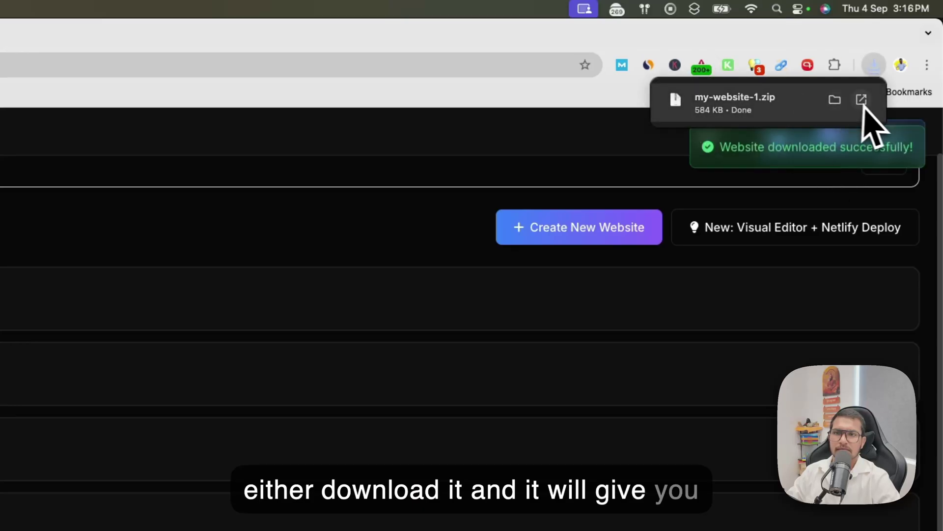
pyautogui.click(861, 99)
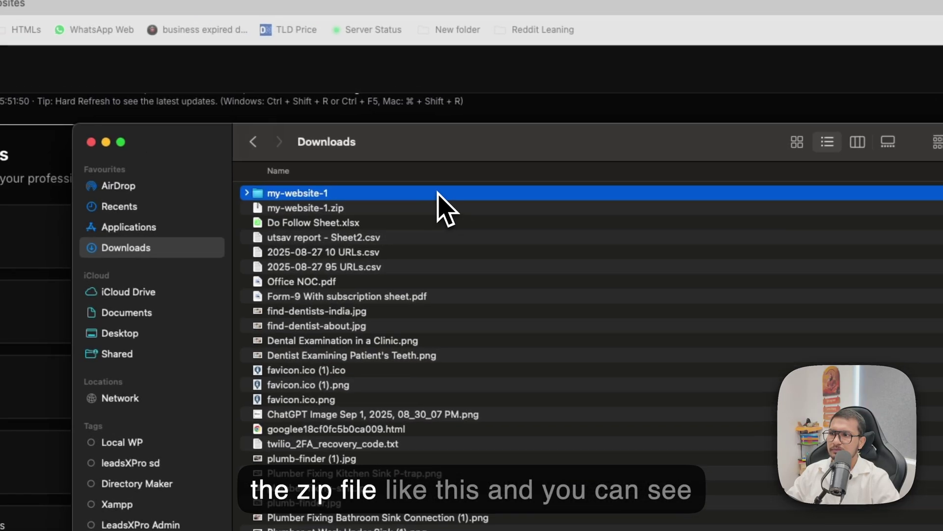
# Preview index.html from the my-website-1 folder in Chrome, then close the preview window.
pyautogui.doubleClick(437, 192)
pyautogui.doubleClick(343, 256)
pyautogui.moveTo(516, 274); pyautogui.dragTo(901, 344)
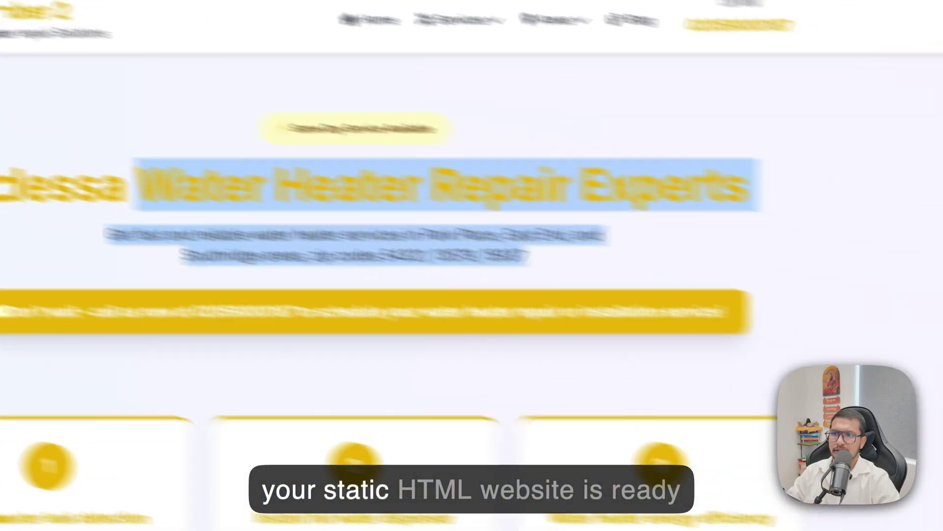
pyautogui.click(867, 406)
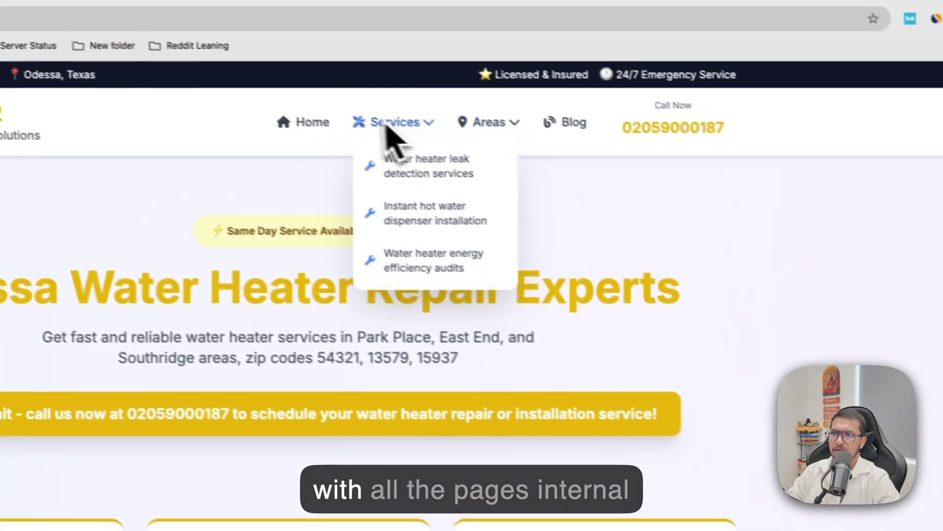
pyautogui.press('super+w')
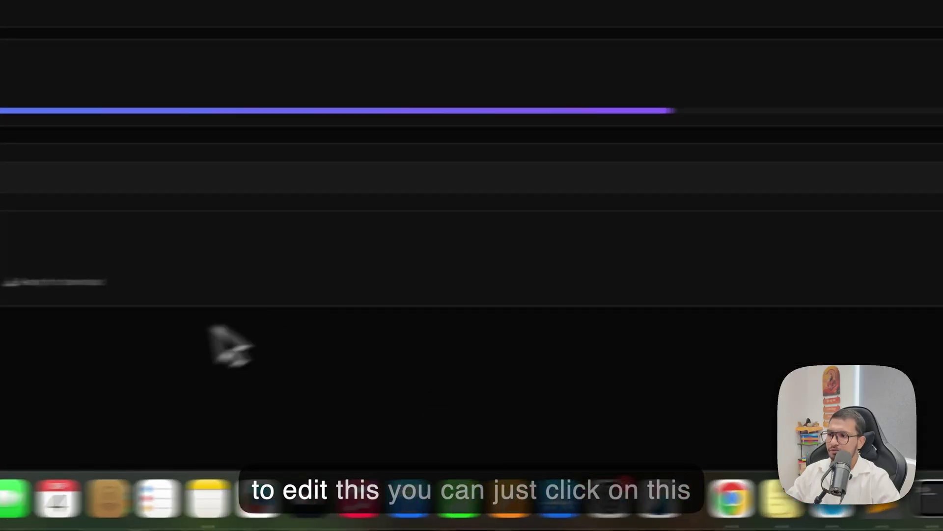
# Open the site in the Visual Editor and try editing the hero heading and subtitle.
pyautogui.click(721, 258)
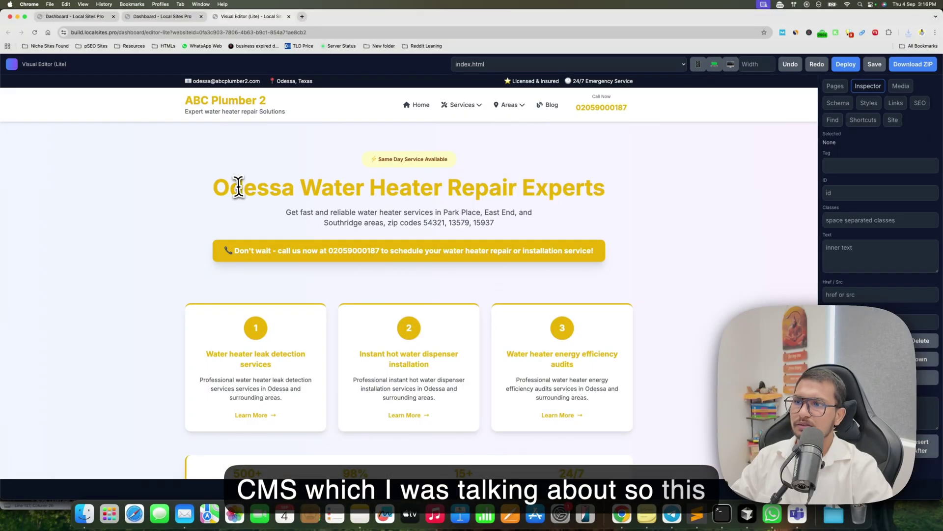
pyautogui.scroll(-1, 639, 305)
pyautogui.scroll(1, 569, 236)
pyautogui.doubleClick(558, 219)
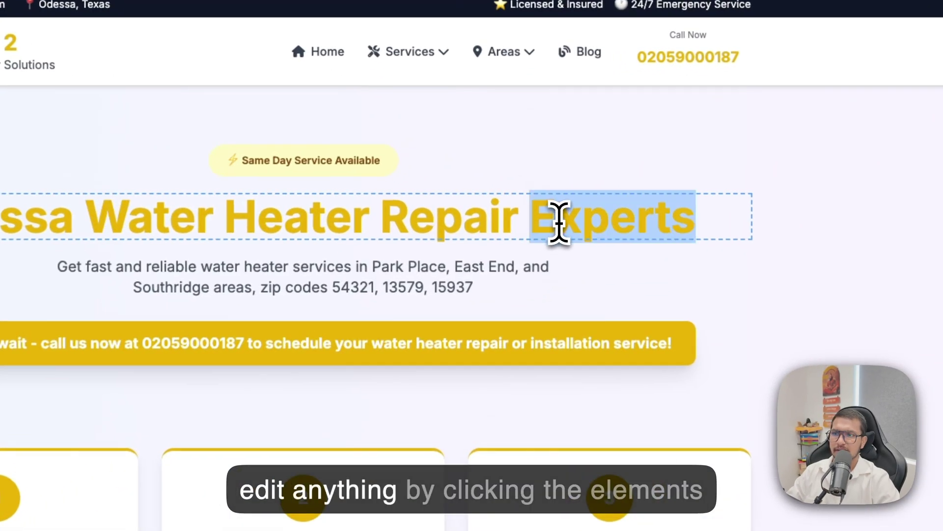
pyautogui.click(435, 265)
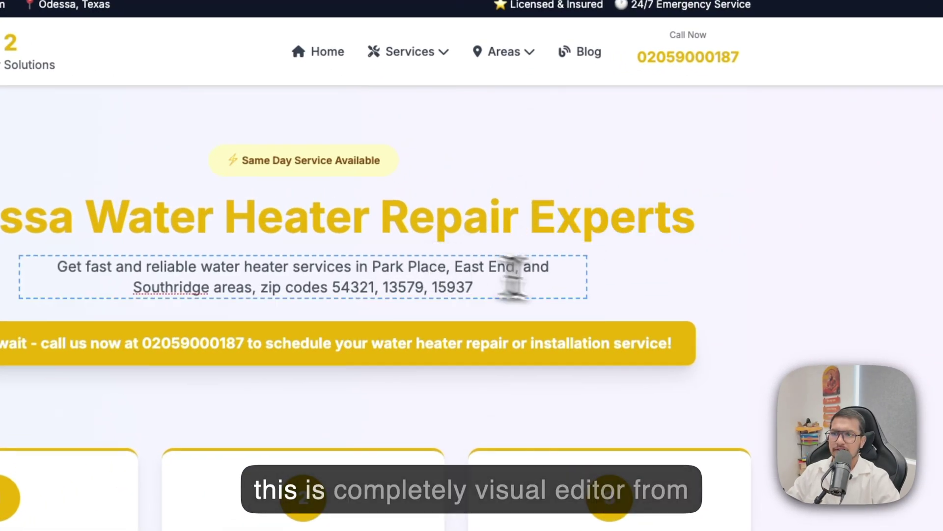
pyautogui.scroll(-15, 639, 294)
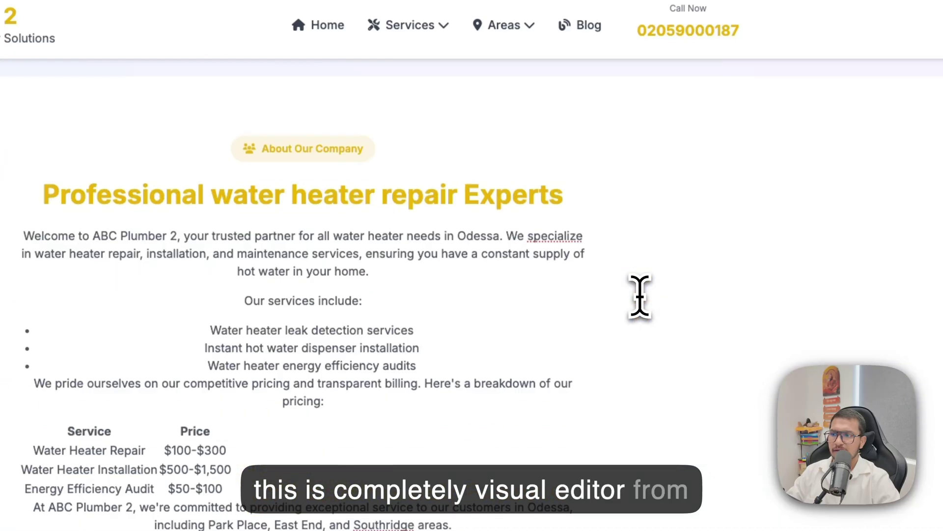
pyautogui.scroll(2, 344, 335)
pyautogui.scroll(-10, 407, 443)
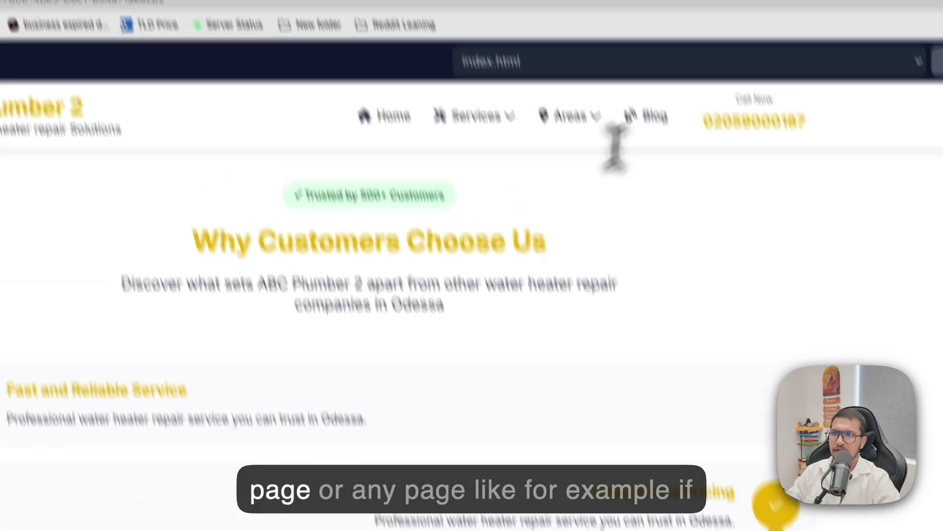
# Switch to the instant hot water page, then to water-heater-repair-cost-calculator.html.
pyautogui.click(654, 61)
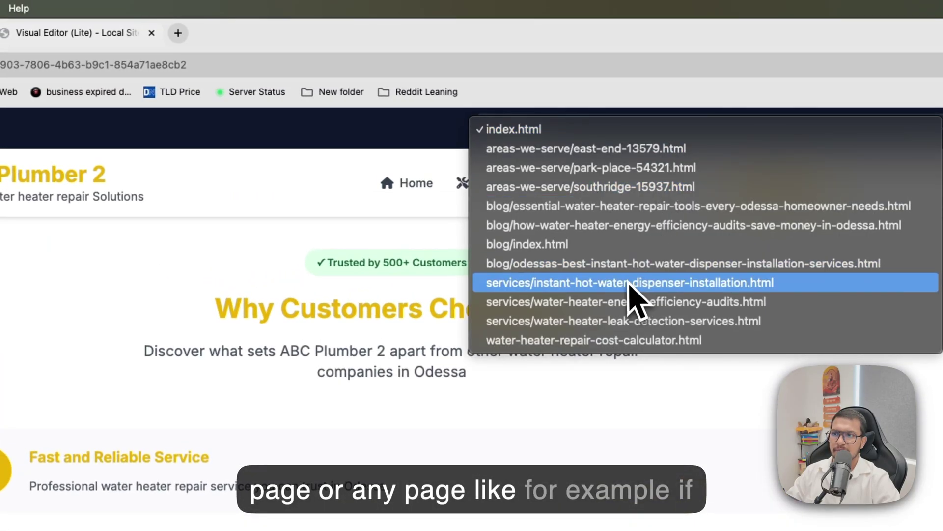
pyautogui.click(626, 222)
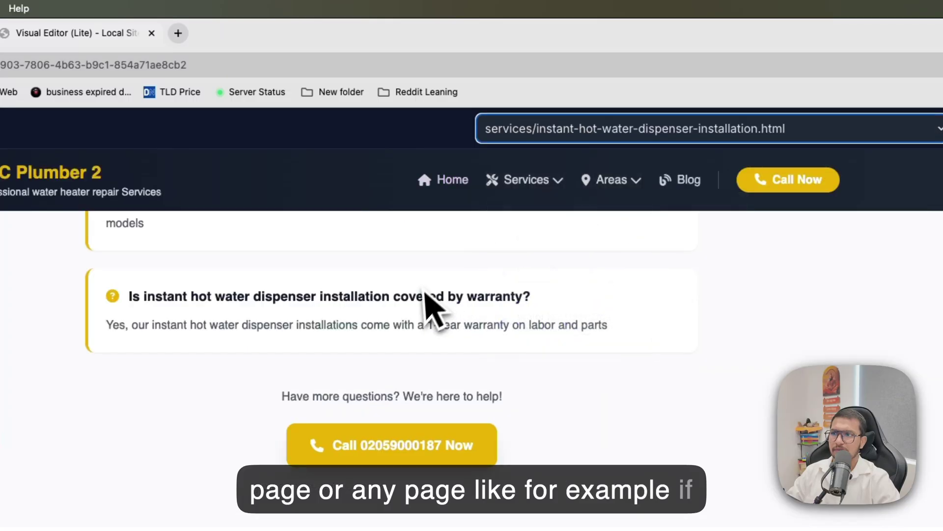
pyautogui.scroll(20, 433, 310)
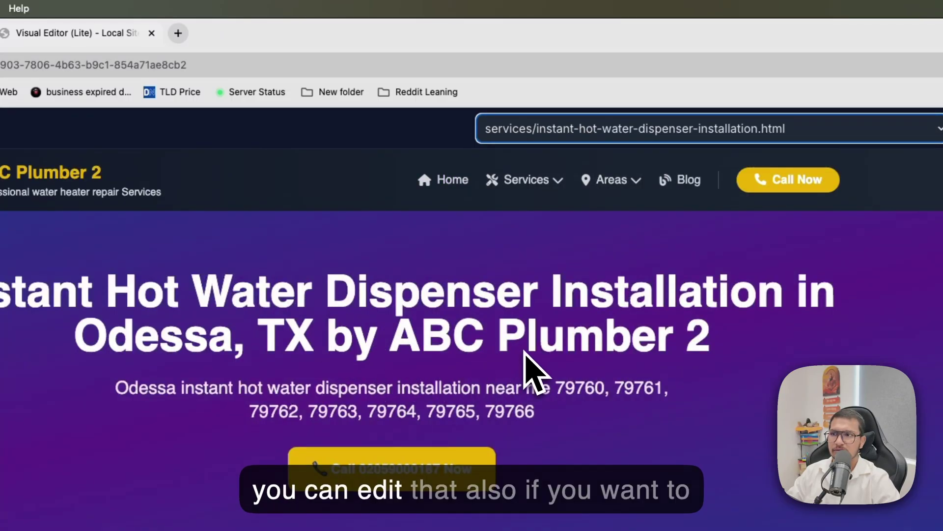
pyautogui.click(609, 123)
pyautogui.click(592, 189)
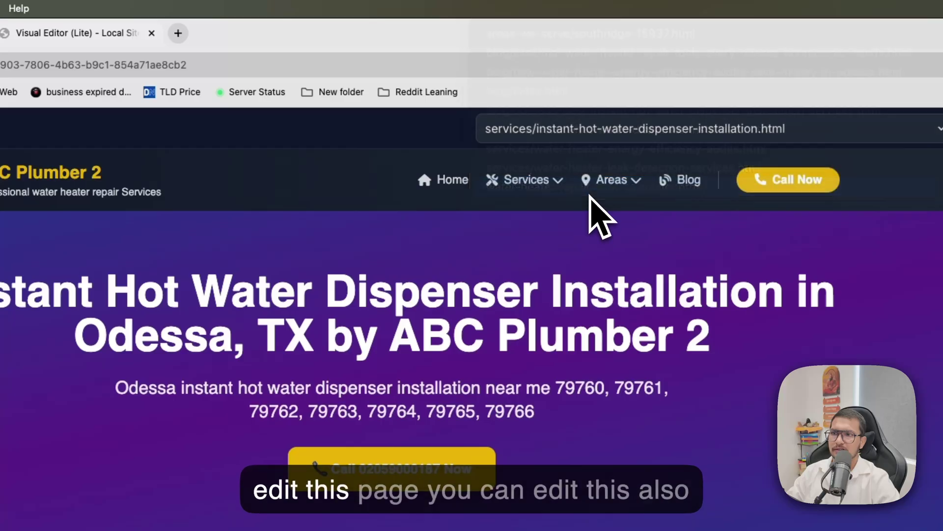
pyautogui.scroll(-10, 580, 339)
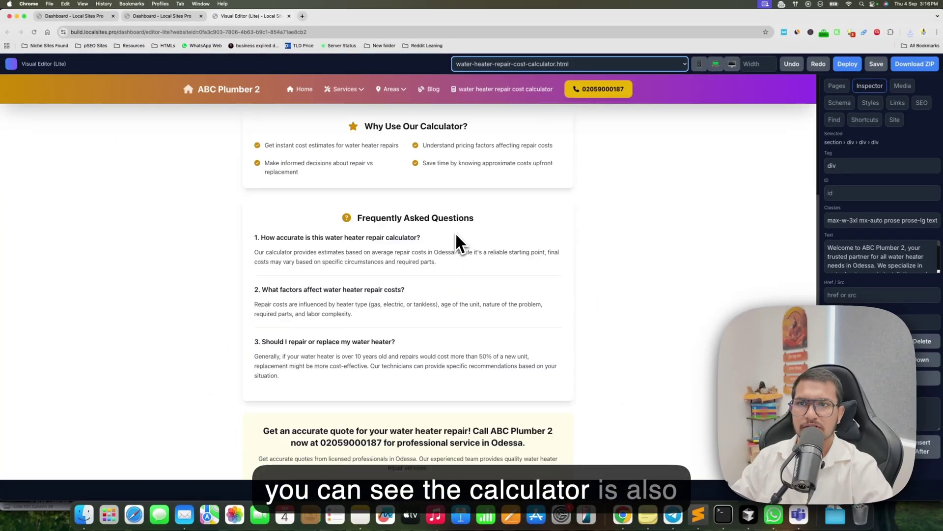
pyautogui.scroll(-2, 455, 232)
pyautogui.scroll(8, 454, 225)
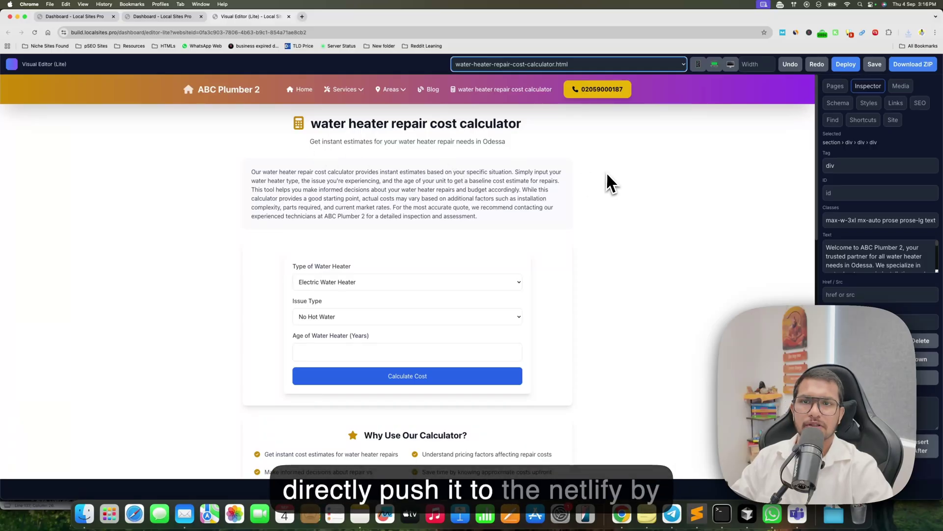
# Deploy the site to Netlify as water-heater-repair-2 and open the live site.
pyautogui.click(846, 65)
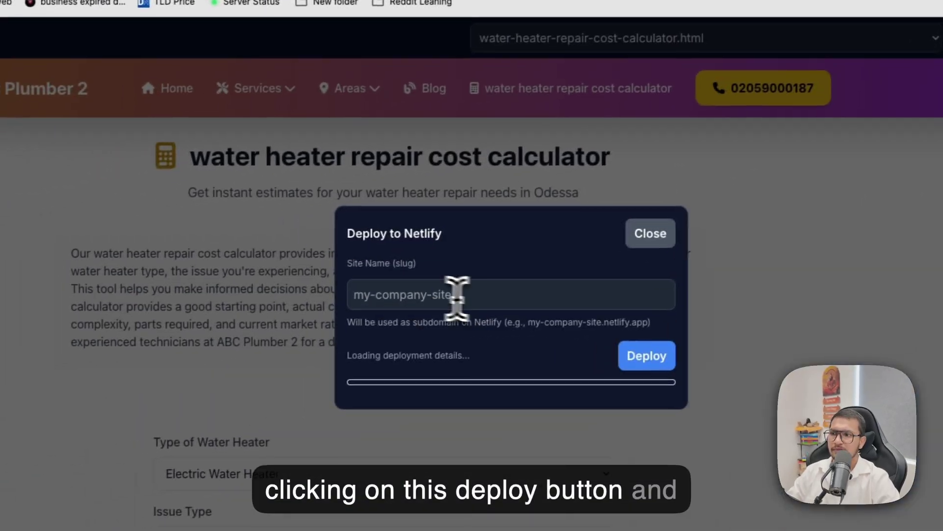
pyautogui.click(484, 295)
pyautogui.write('wate')
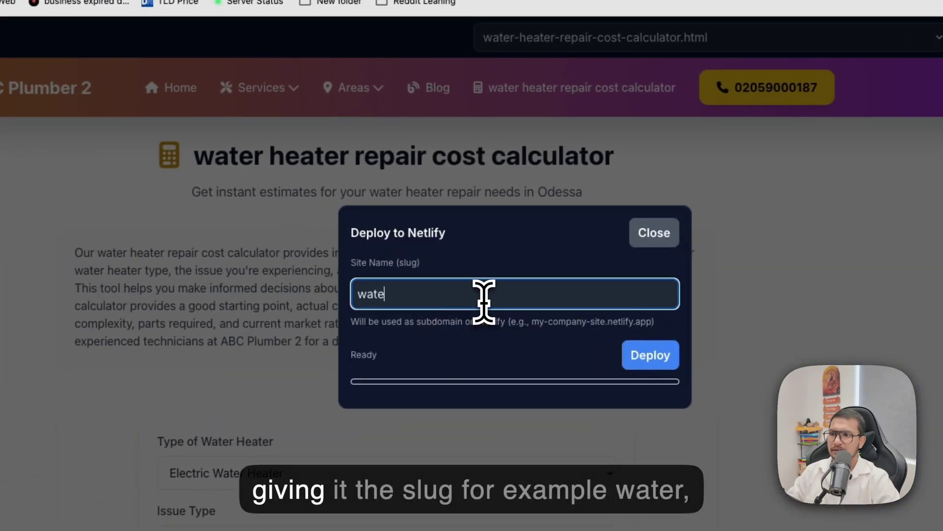
pyautogui.write('r-')
pyautogui.write('heater-repair')
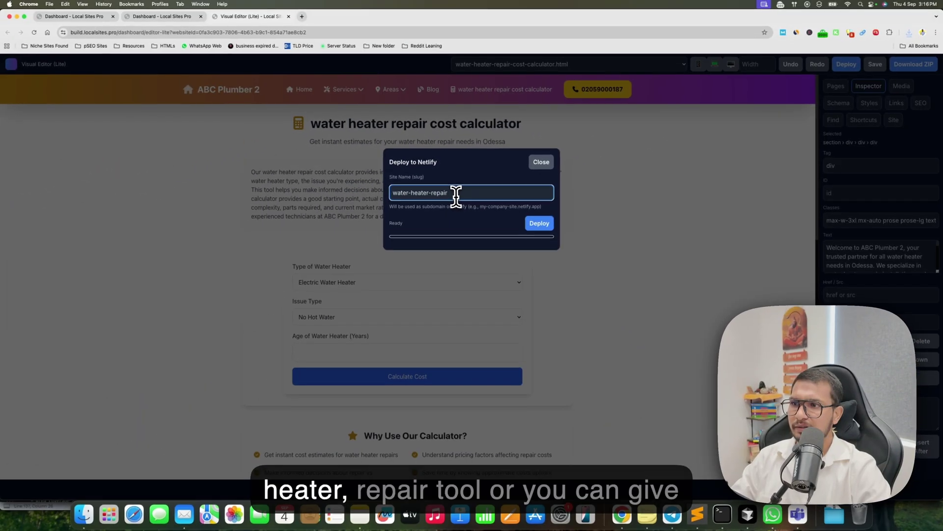
pyautogui.write('-2')
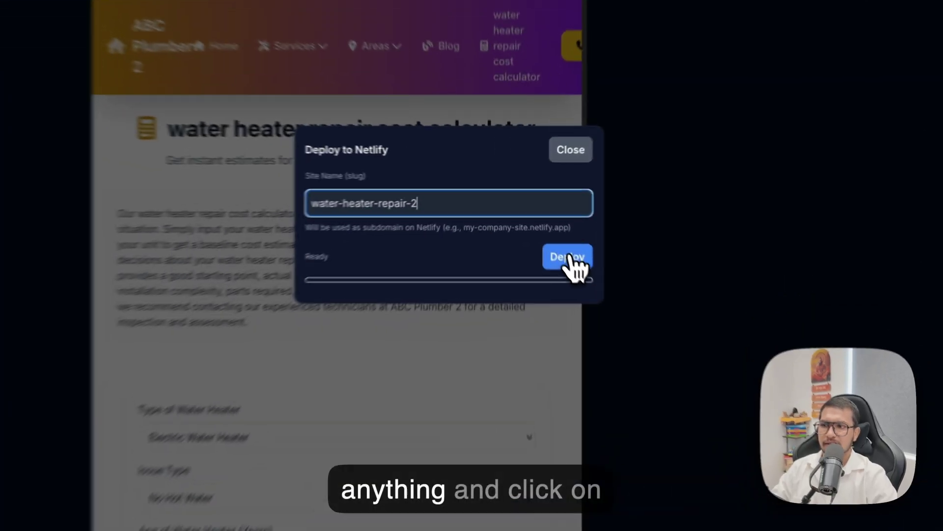
pyautogui.click(535, 224)
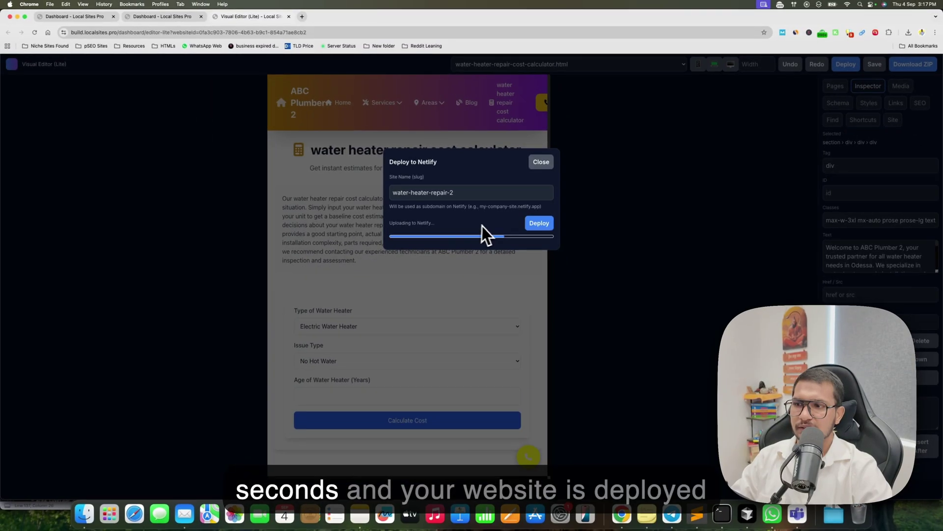
pyautogui.click(511, 252)
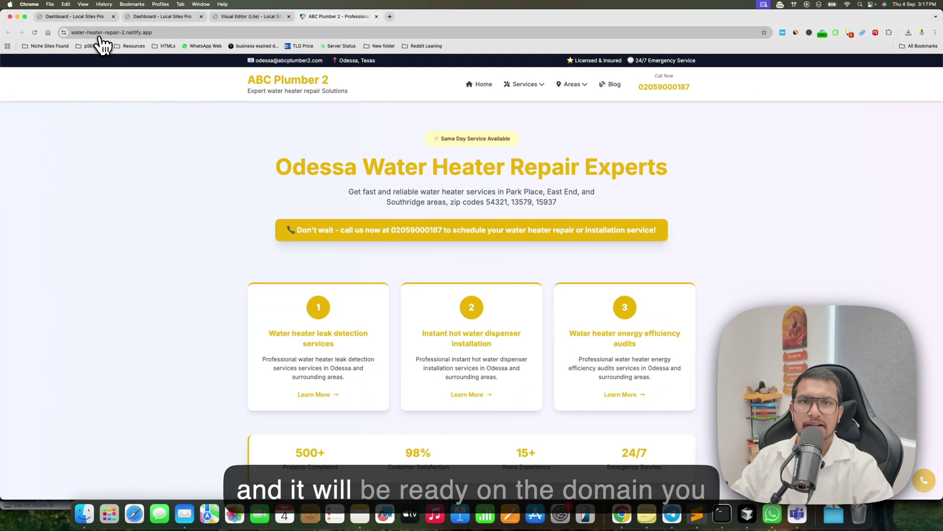
# Log in to Netlify and open the published water-heater-repair-2 project and its live site.
pyautogui.press('super+t')
pyautogui.write('netlify')
pyautogui.press('Return')
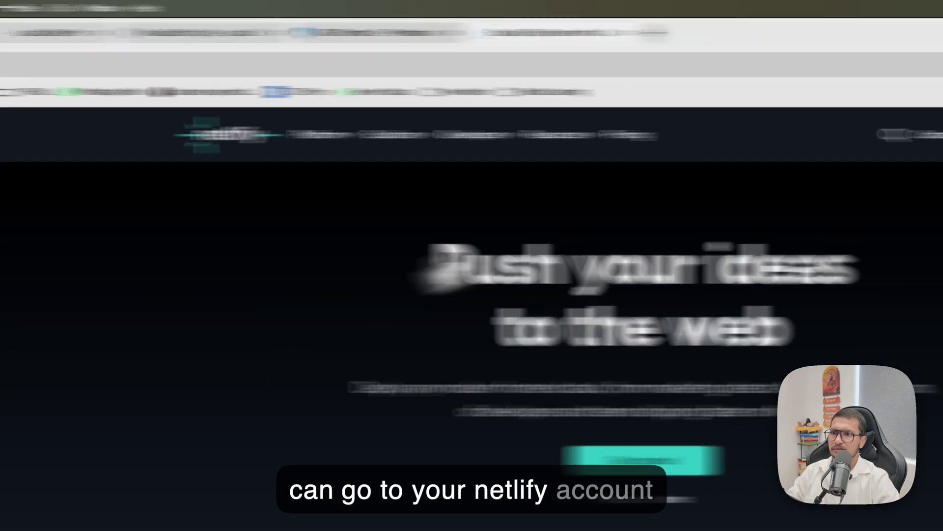
pyautogui.click(642, 135)
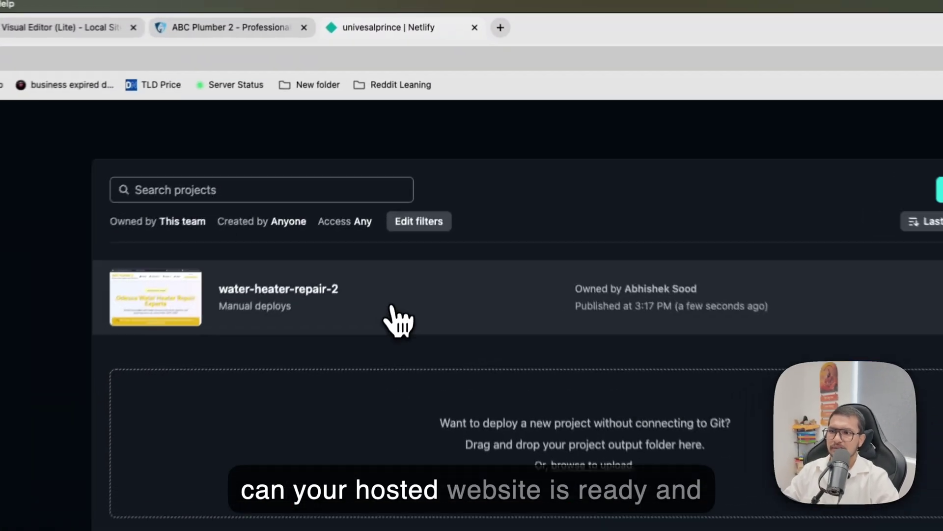
pyautogui.click(424, 169)
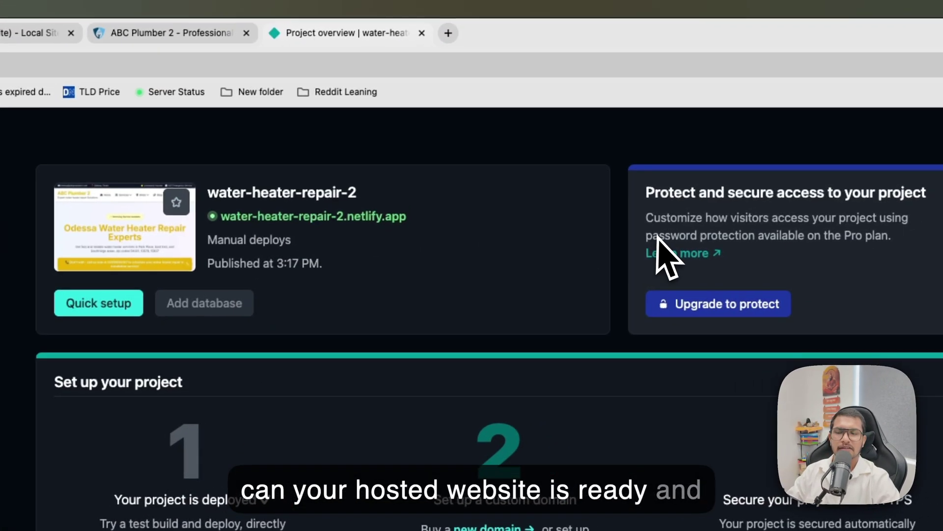
pyautogui.click(307, 221)
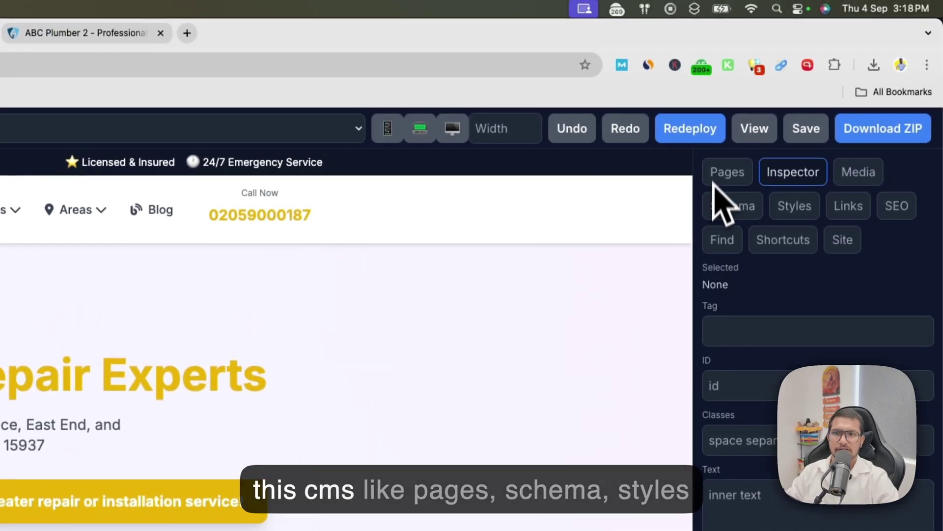
# Back in the editor, step through the Pages, Schema, Styles and Links panels.
pyautogui.click(743, 113)
pyautogui.click(749, 144)
pyautogui.click(794, 209)
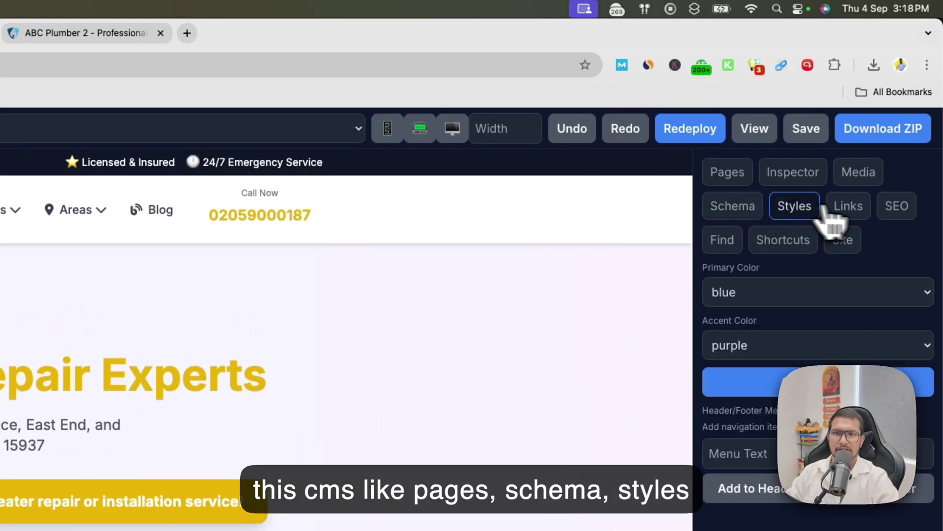
pyautogui.click(857, 214)
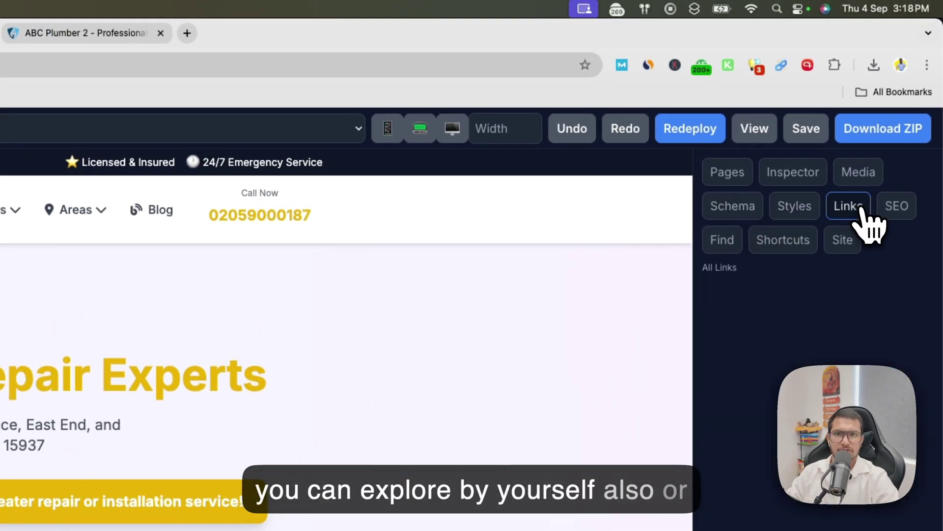